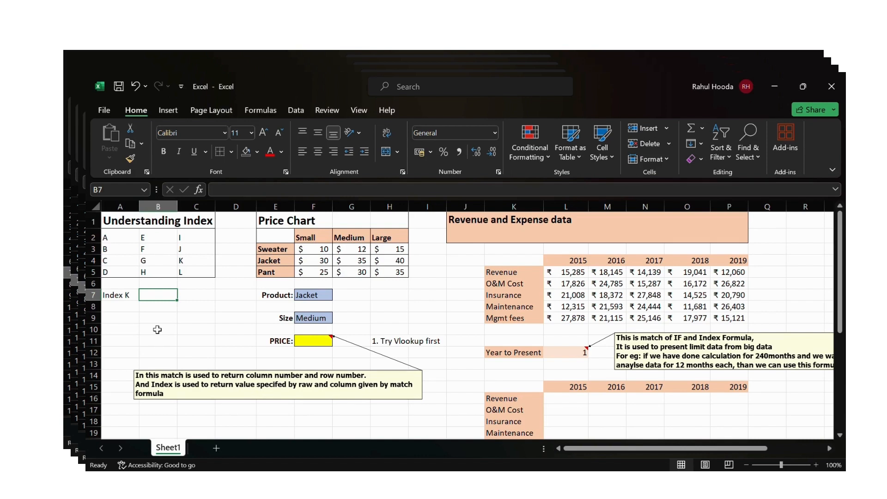
- Examine the Understanding Index grid in A2:C5 by selecting its columns and rows
key(Up)
key(Up)
key(Up)
key(Up)
key(Up)
key(Left)
key(ctrl+shift+Down)
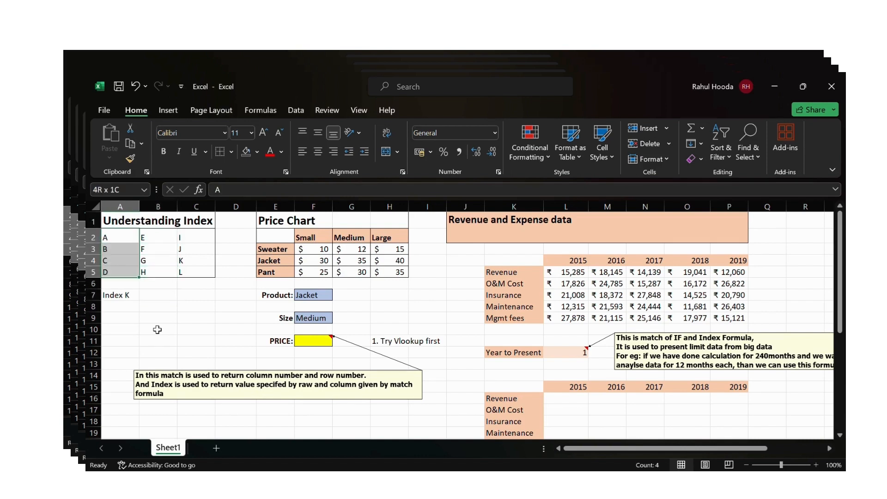
key(ctrl+shift+Right)
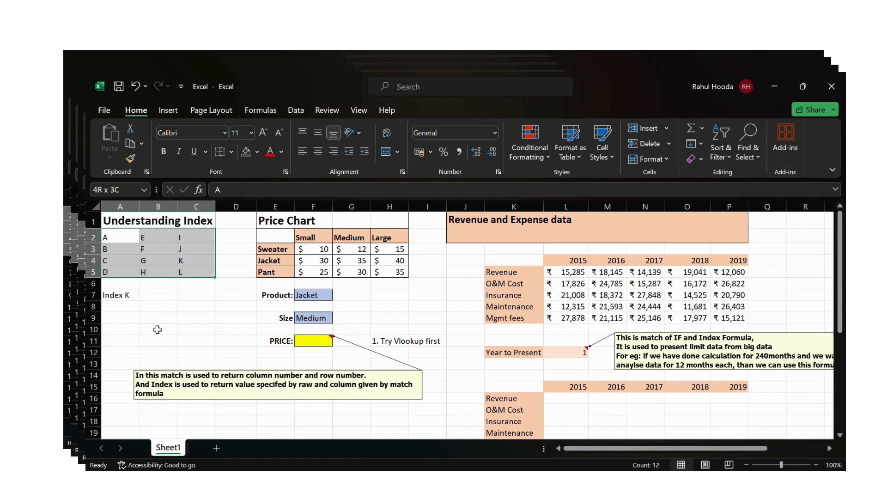
key(Down)
key(Down)
key(Down)
key(Down)
key(Down)
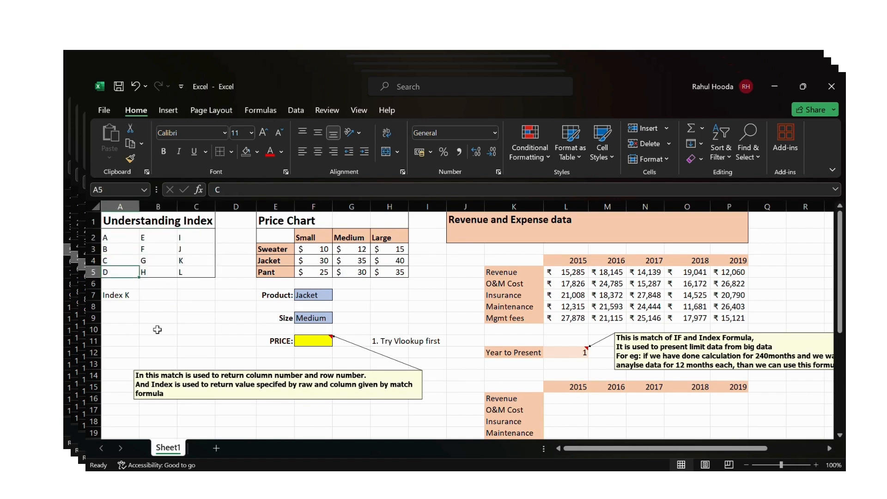
key(Right)
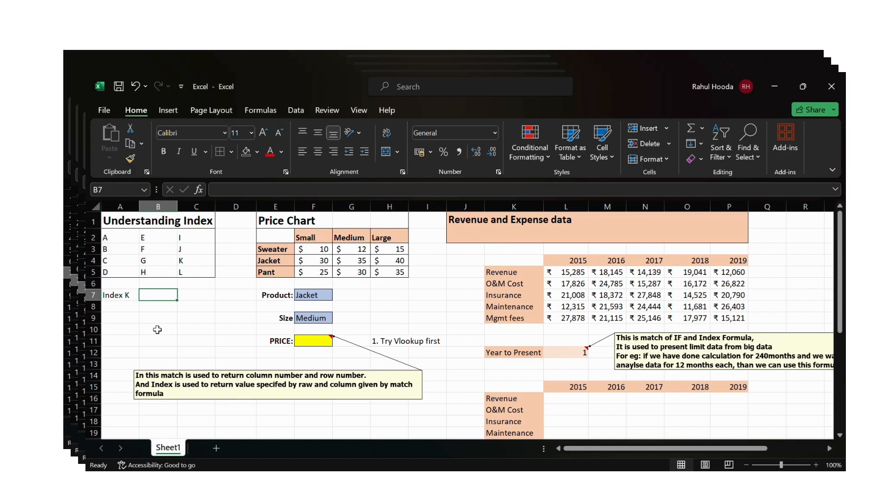
- Color the K entry in cell C4 red
click(184, 264)
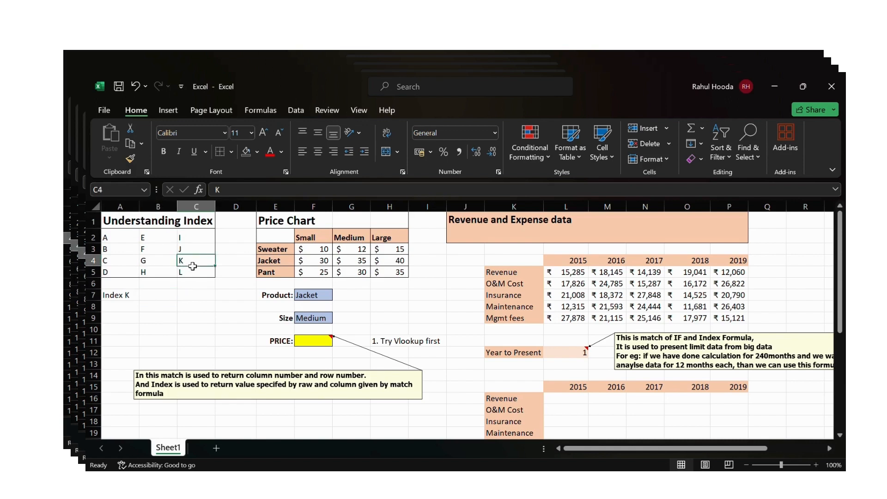
click(270, 148)
- In B7, enter =INDEX(A2:C5,3,3) to return the value at row 3, column 3 of the grid
key(Down)
key(Down)
key(Down)
key(Left)
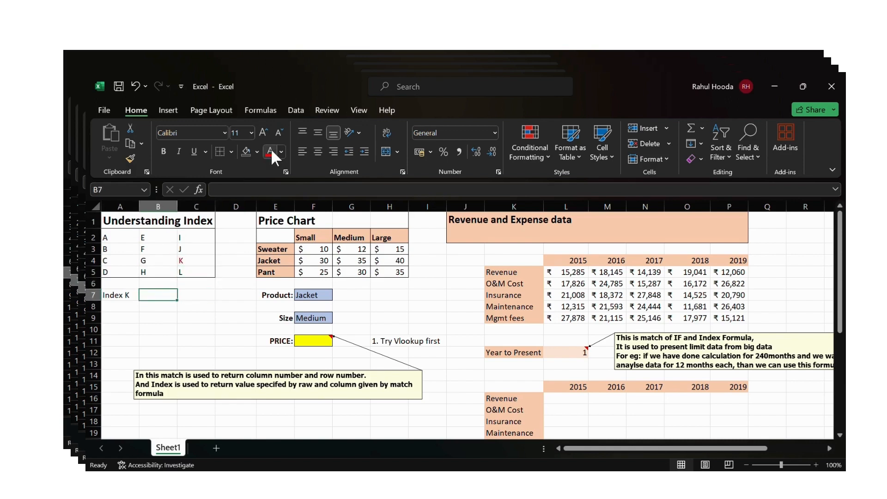
text(=ind)
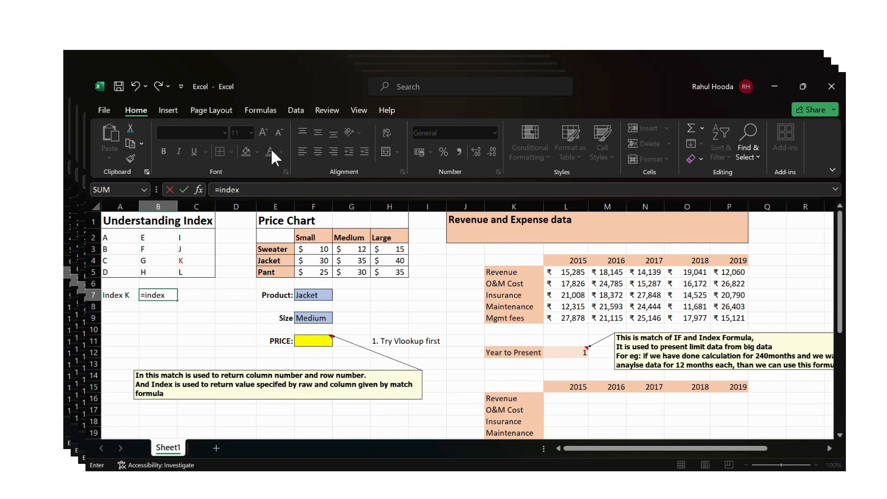
text(ex)
double_click(174, 306)
drag(118, 240, 190, 276)
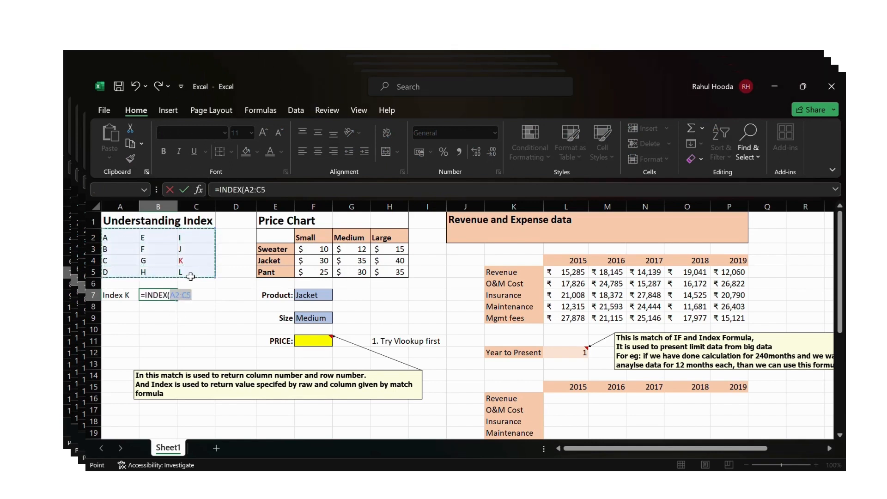
text(,)
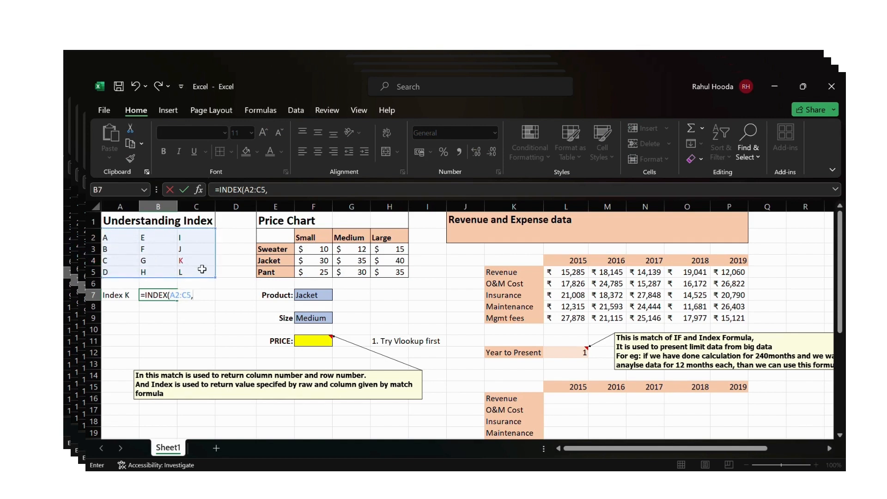
text(3,3))
key(Return)
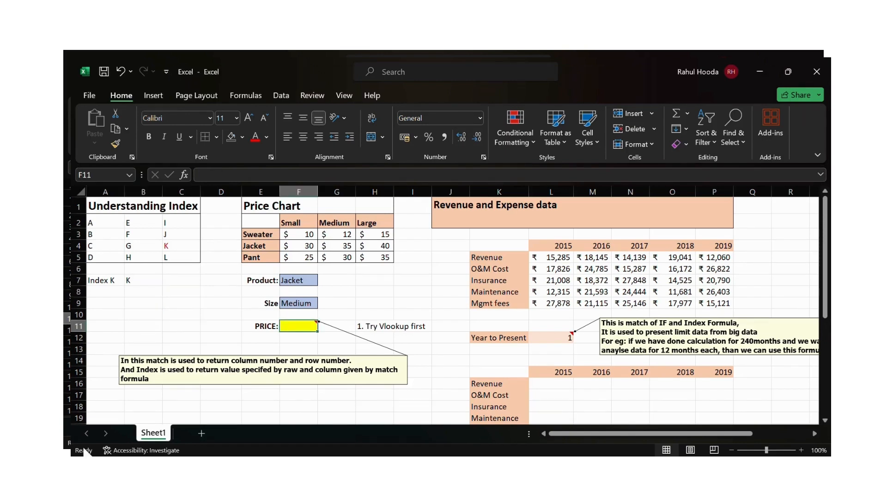
- Clear the '1. Try Vlookup first' note from H11
key(Right)
key(Right)
key(Delete)
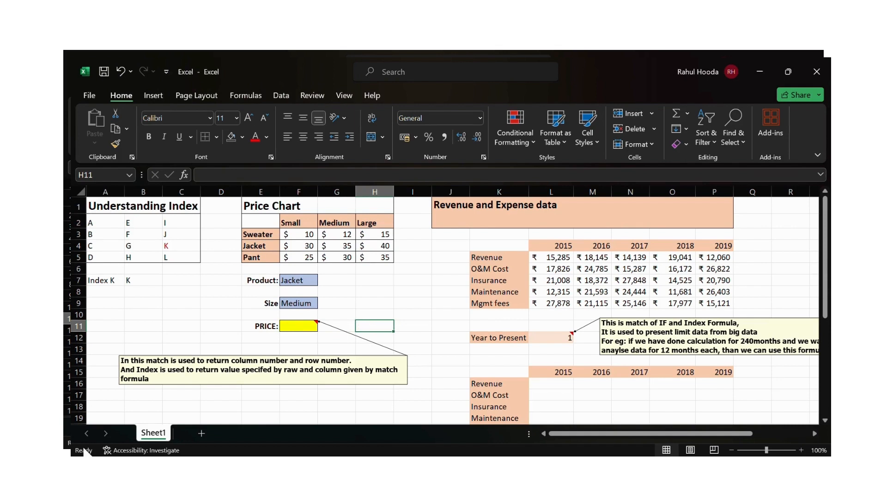
- Examine the price chart's product names, size headers, and the Product and Size input cells
key(Left)
key(Left)
key(Up)
key(Up)
key(Up)
key(Up)
key(Up)
key(Up)
key(Up)
key(Up)
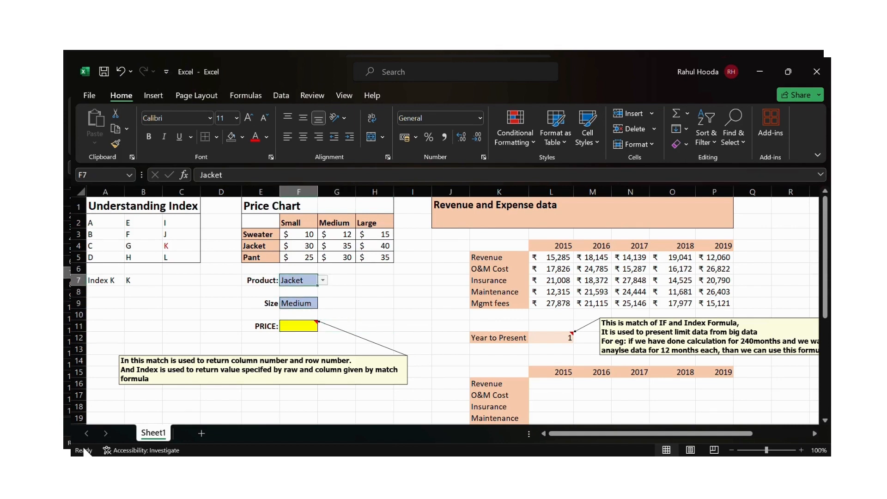
key(Left)
key(shift+Down)
key(shift+Down)
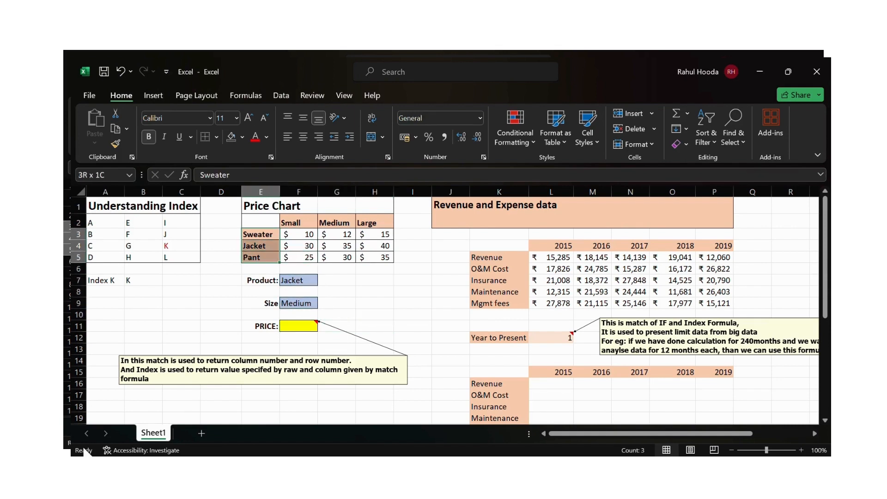
key(Right)
key(Up)
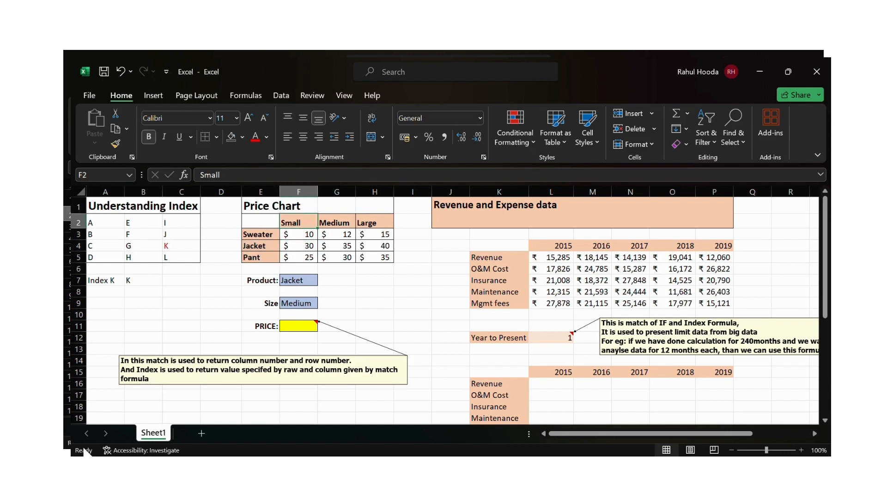
key(shift+Right)
key(shift+Right)
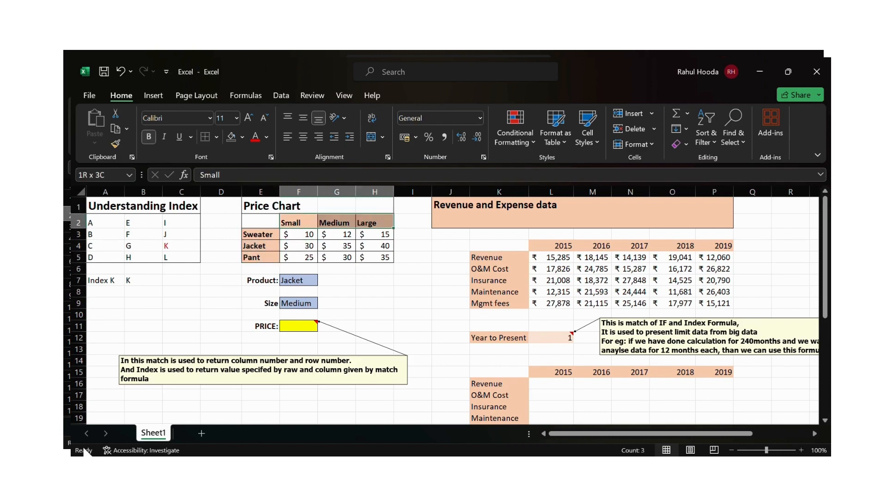
key(Down)
key(Down)
key(Down)
key(Down)
key(Down)
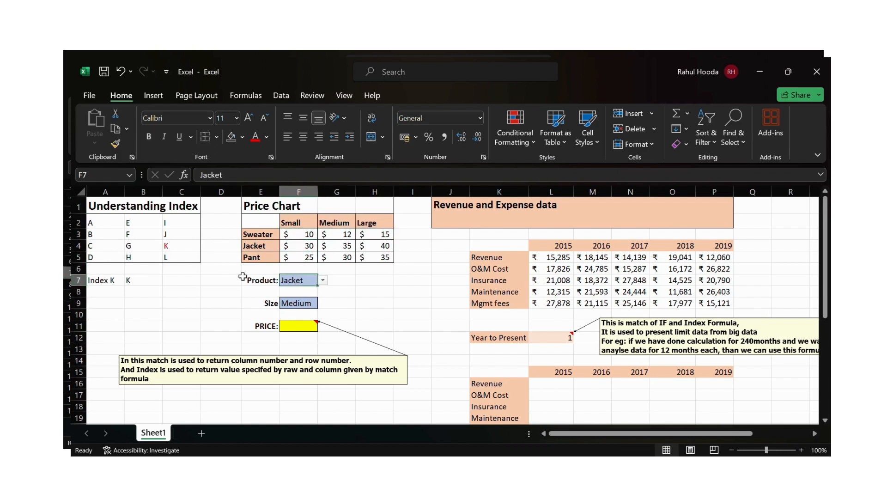
key(Down)
key(Down)
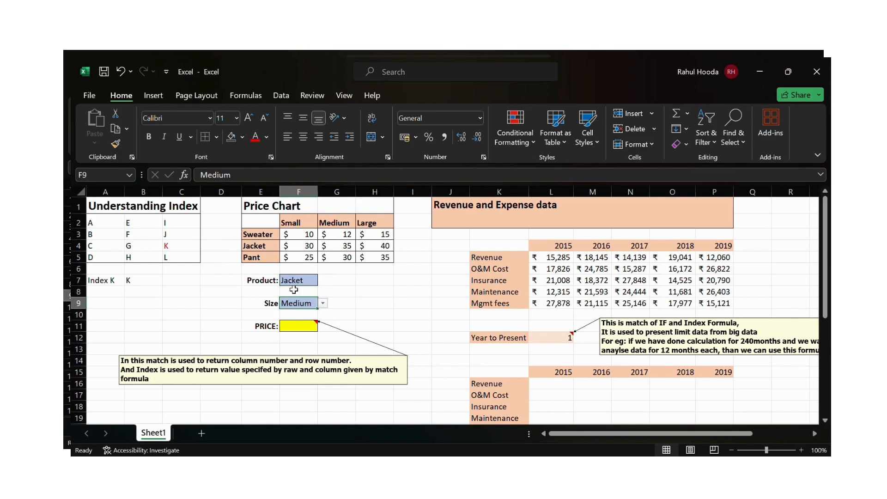
- In the PRICE cell F11, start an INDEX formula over E2:H5 with MATCH(F7,E2:E5,0) as the row number
key(Down)
key(Down)
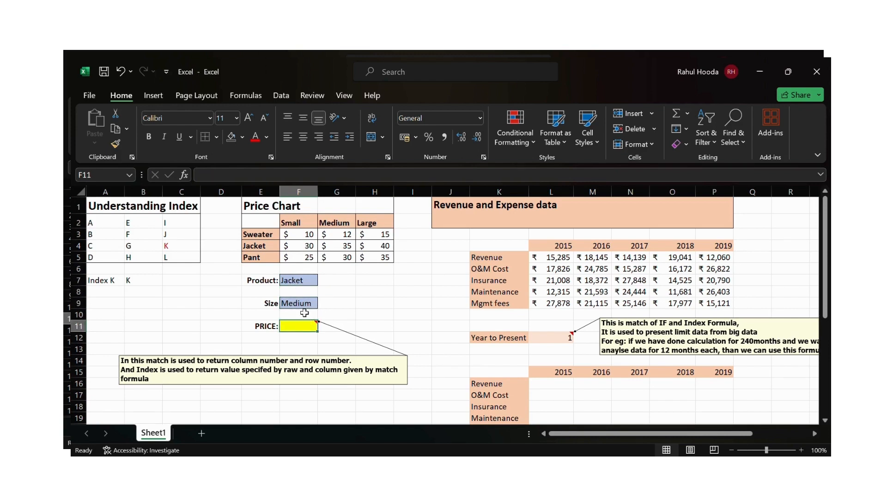
text(=)
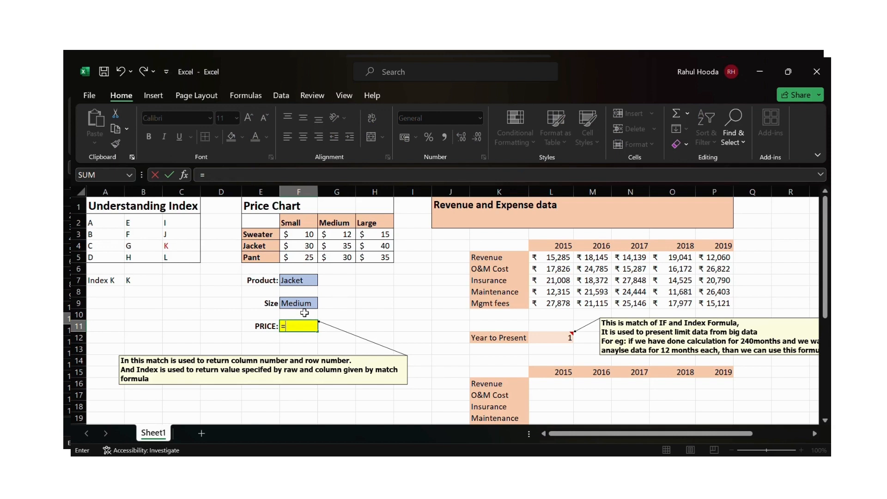
text(index)
key(Tab)
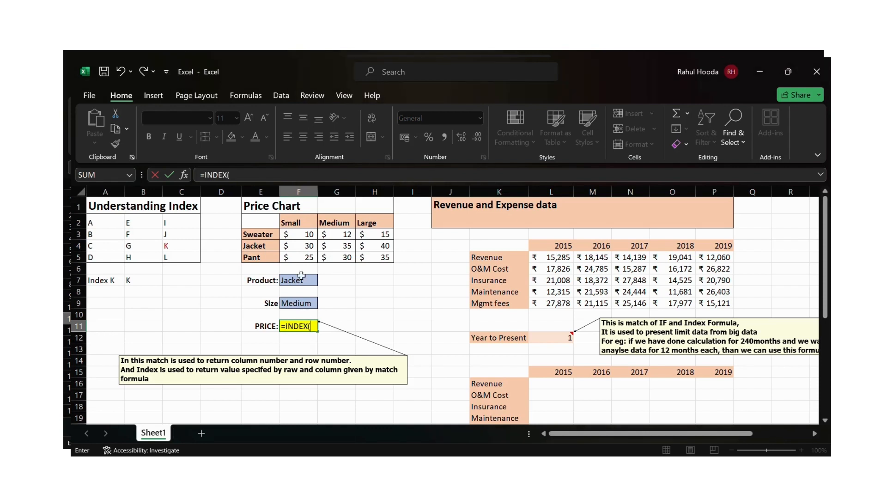
drag(297, 238, 375, 261)
text(,)
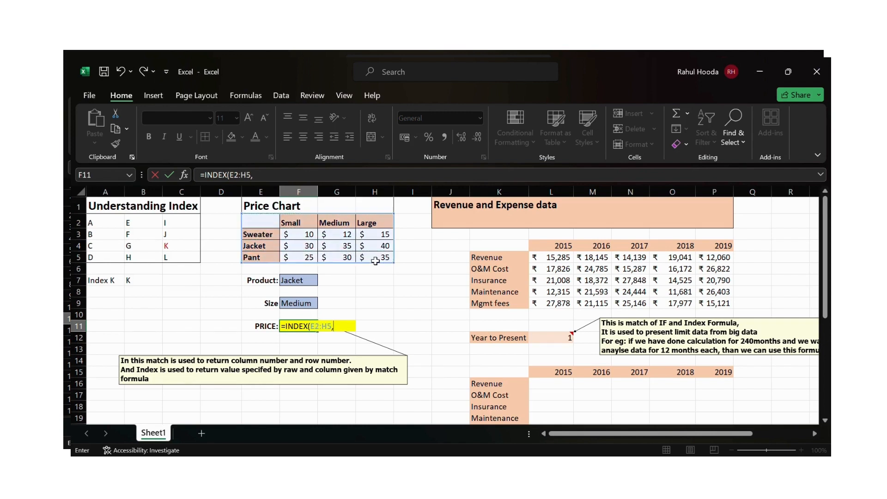
text(match)
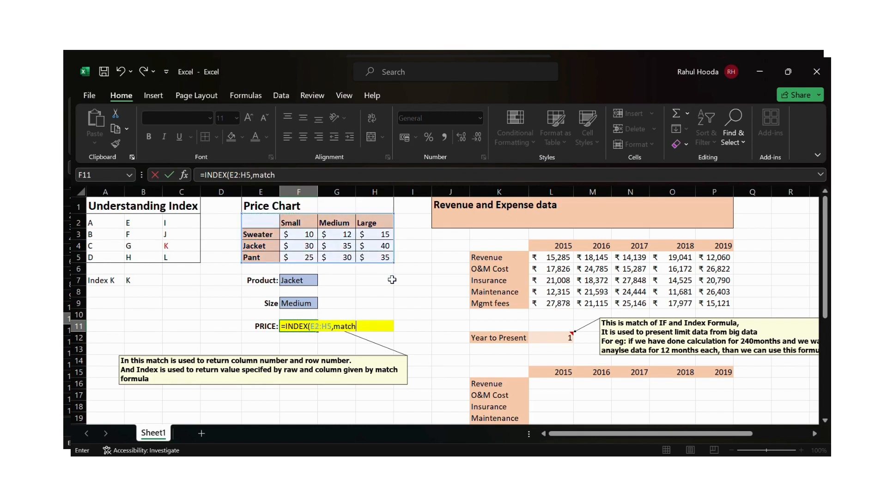
key(Tab)
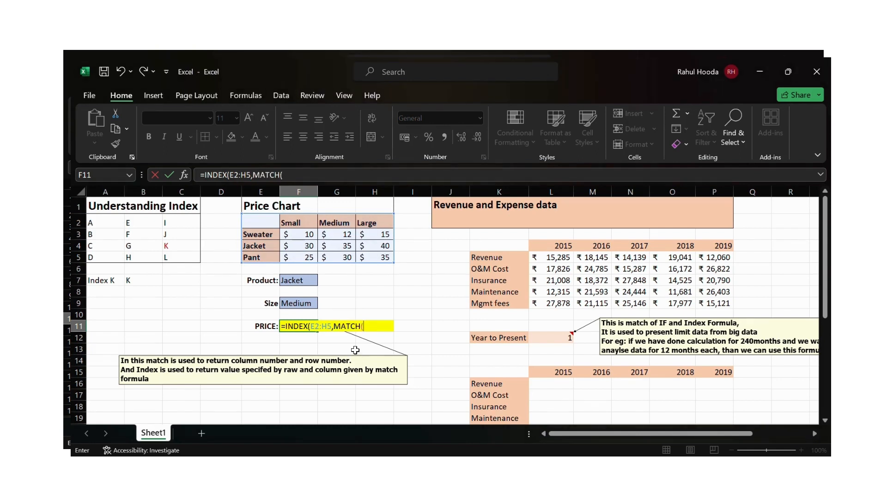
click(296, 282)
text(,)
click(265, 226)
drag(265, 225, 262, 260)
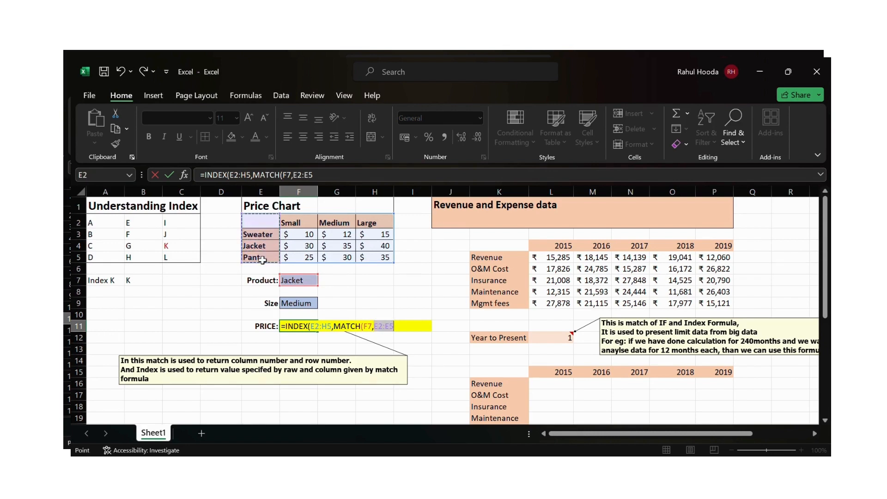
text(,)
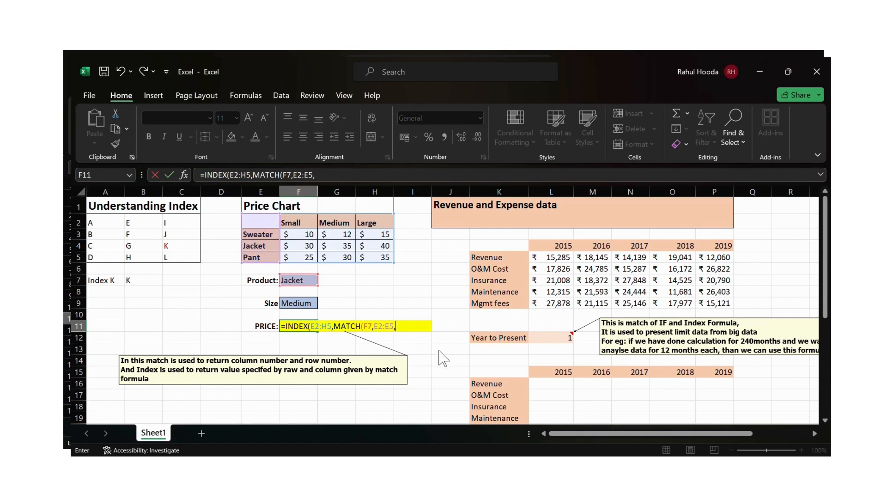
text(0),match)
- Add MATCH(F9,E2:H2,0) as the column number and complete the PRICE formula
key(Tab)
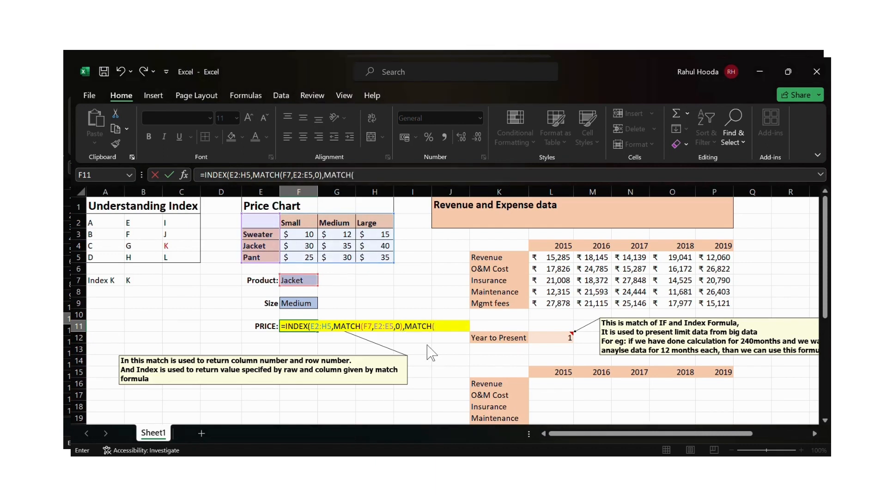
click(311, 305)
text(,)
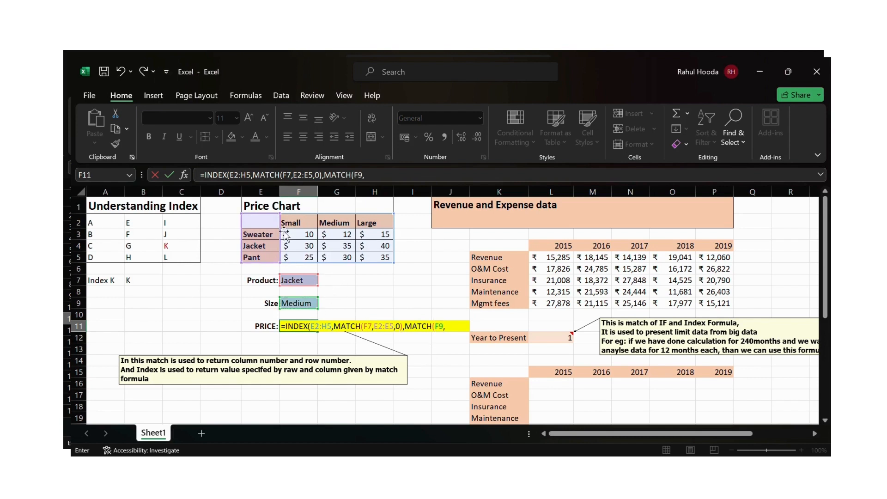
drag(260, 223, 373, 228)
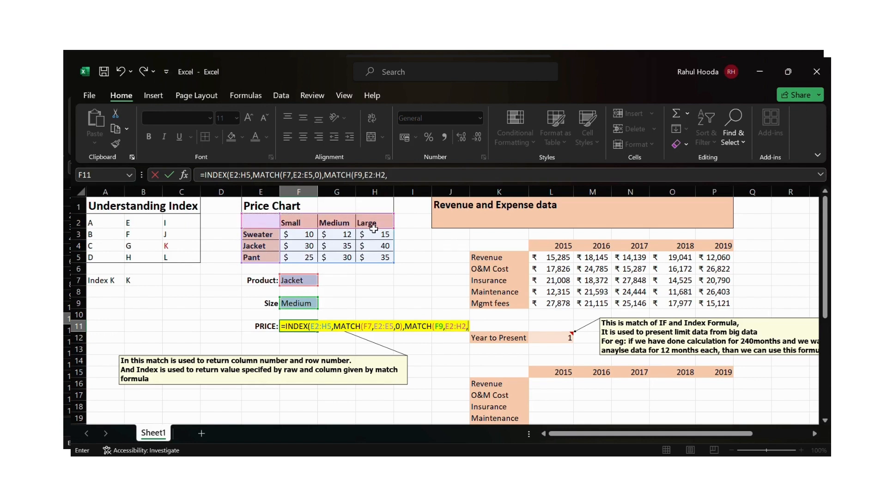
text(,0)
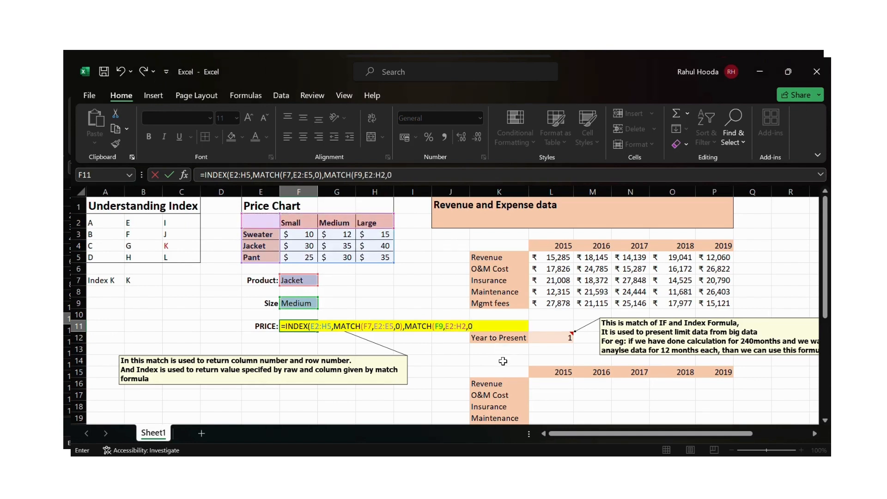
text())
key(Return)
- Color the Jacket Medium price in G4 red
key(Up)
key(Up)
key(Up)
key(Up)
key(Up)
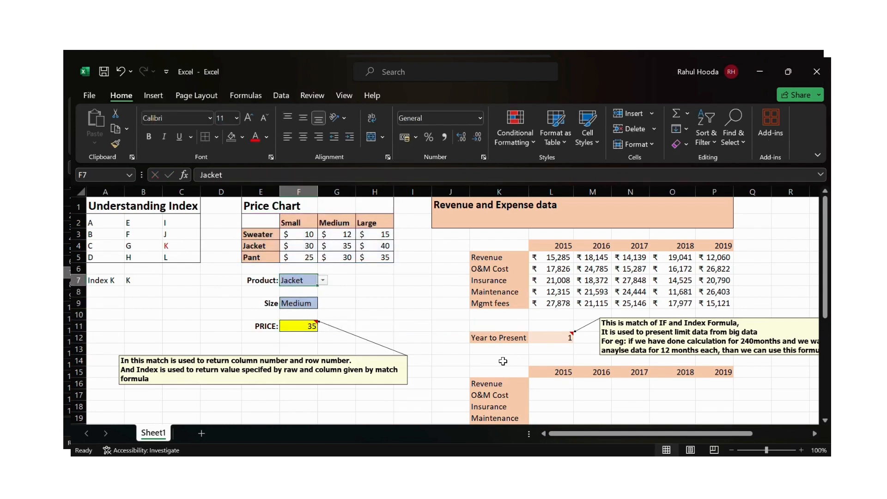
key(Up)
key(Up)
key(Up)
key(Right)
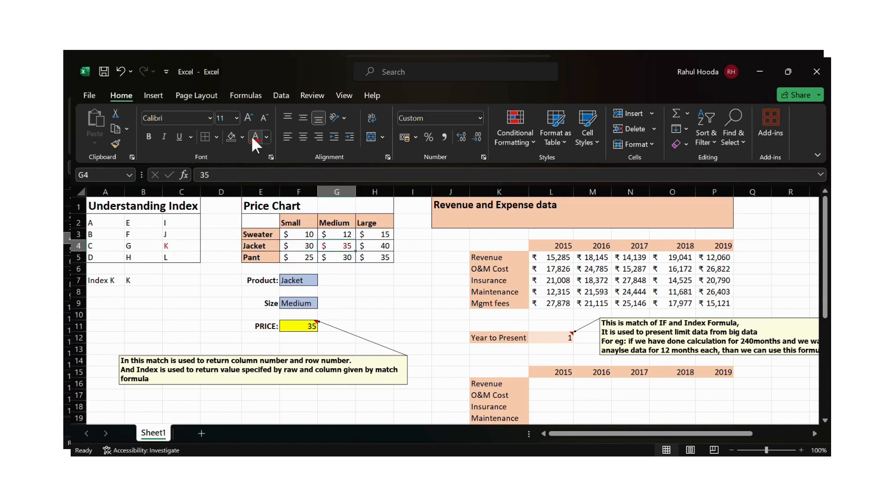
- Change the Product input in F7 to Sweater and review the PRICE formula in F11
key(Down)
key(Down)
key(Left)
key(Down)
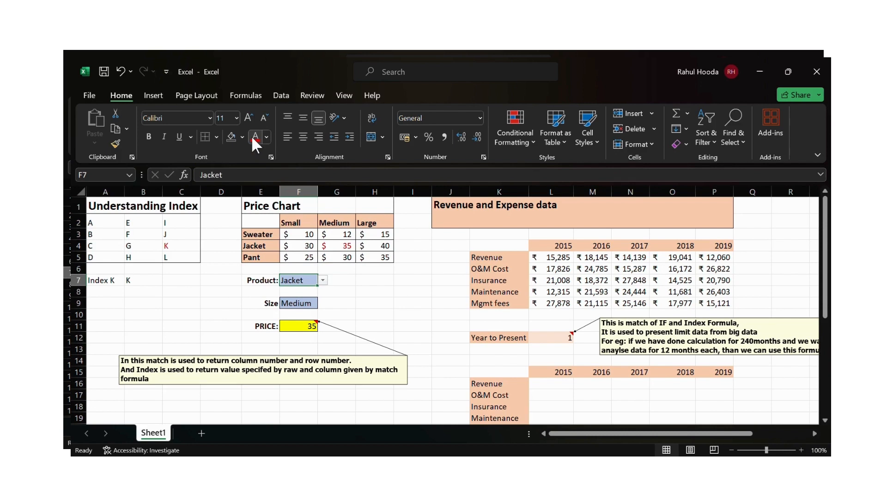
text(Swe)
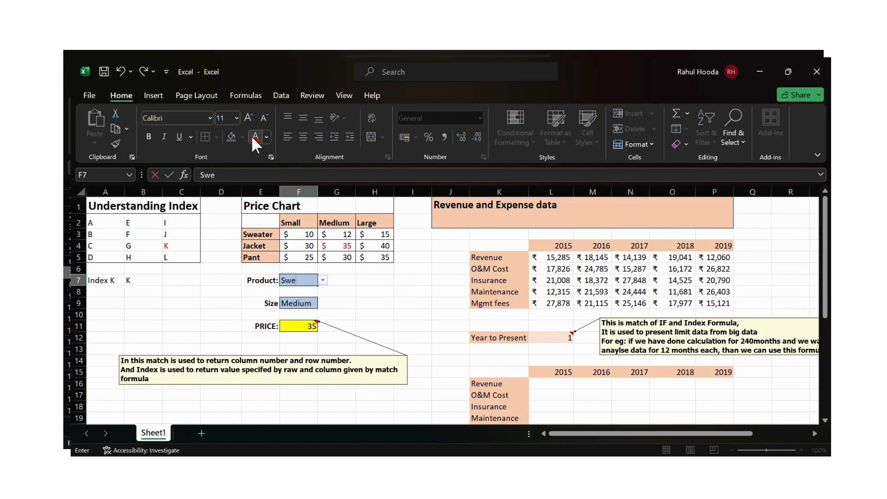
text(ater)
key(Return)
key(Down)
key(Down)
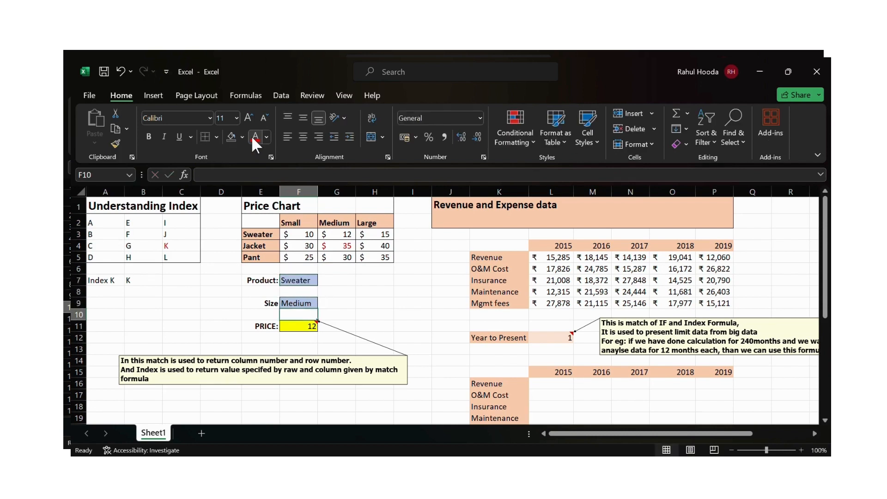
key(Down)
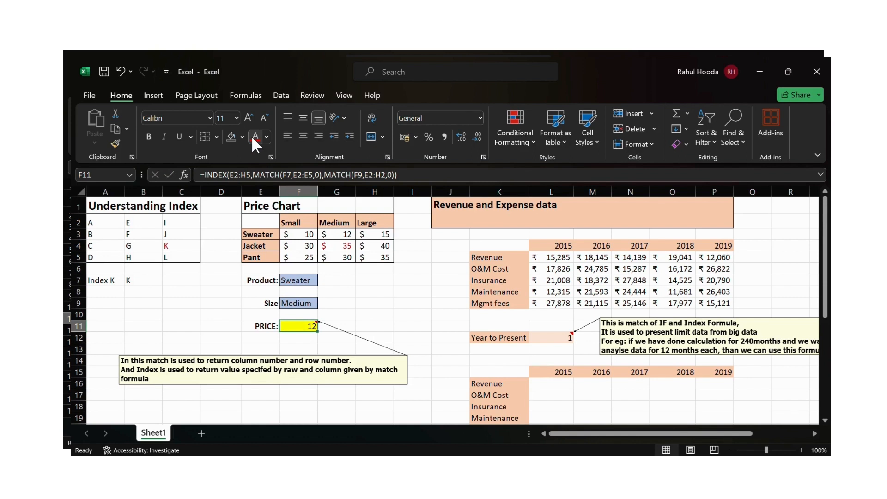
- Browse the Revenue and Expense data table and the Year to Present cell beside it
key(Right)
key(Right)
key(Right)
key(Right)
key(Right)
key(Right)
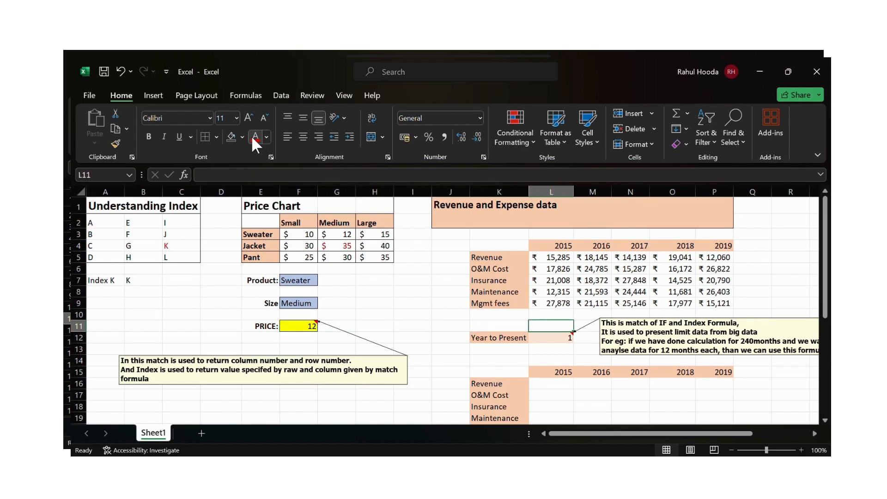
key(Up)
key(Up)
key(Up)
key(Up)
key(Up)
key(Up)
key(Left)
key(Up)
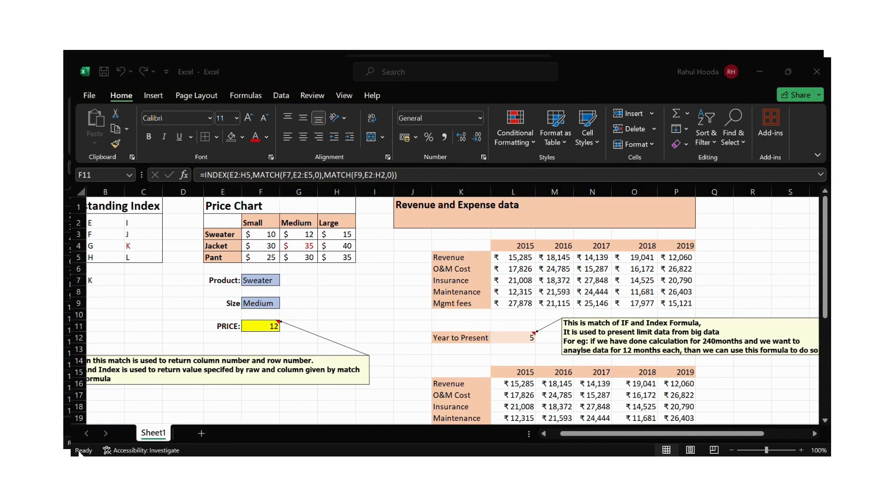
key(Right)
key(Right)
key(Right)
key(Right)
key(Right)
key(Right)
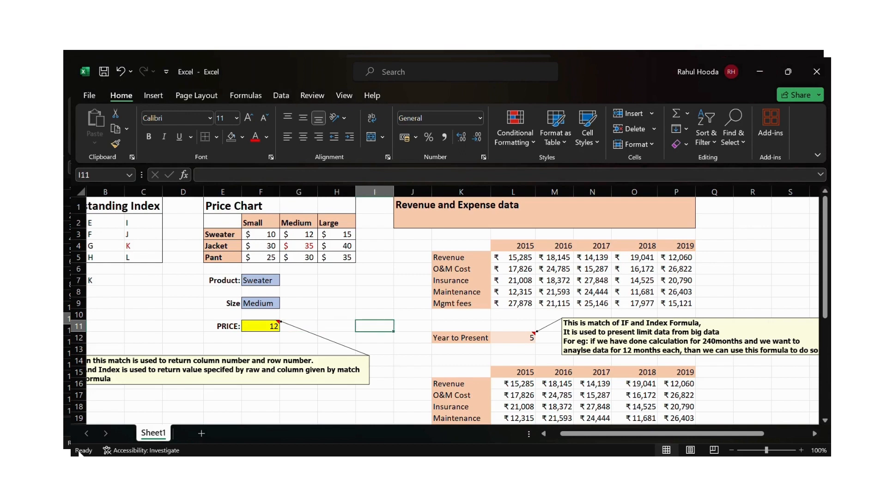
key(Right)
key(Right)
key(Right)
key(Right)
key(Right)
key(Right)
key(Right)
key(Right)
key(Right)
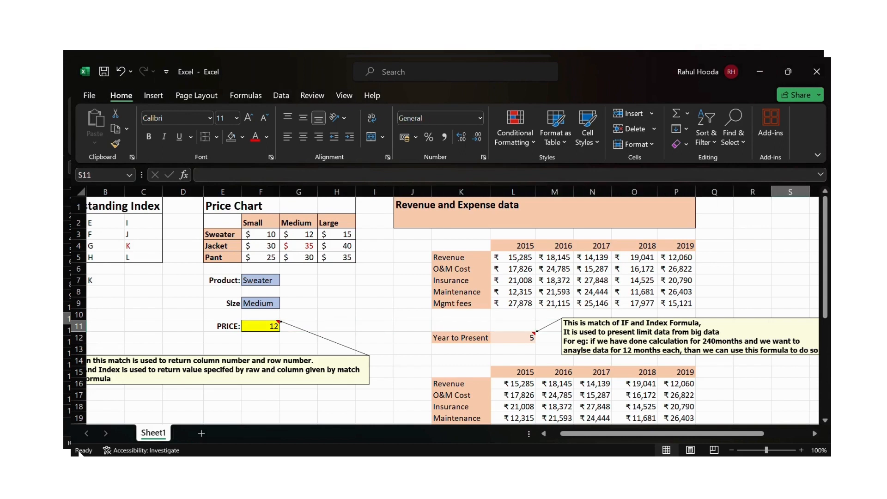
key(Left)
key(Left)
key(Left)
key(Left)
key(Left)
key(Left)
key(Left)
key(Left)
key(Left)
key(Up)
key(Up)
key(Up)
key(Up)
key(Up)
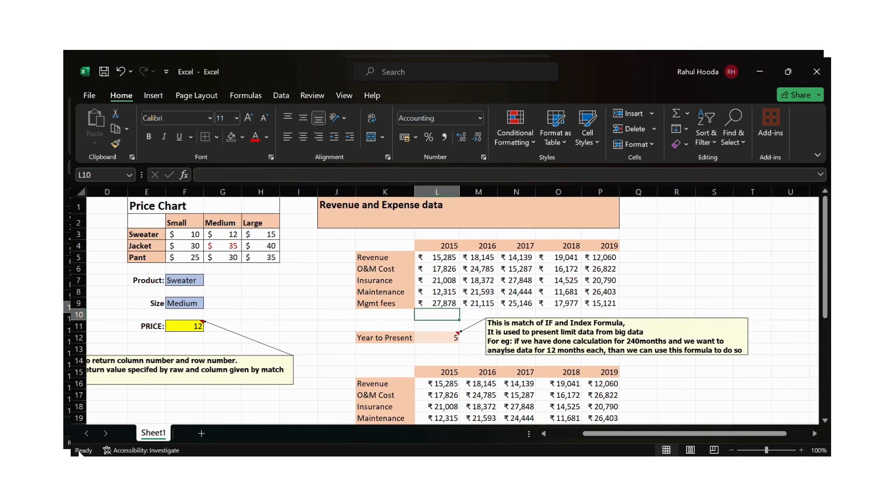
key(Up)
key(Up)
- Inspect the year headers of the upper table and the existing formulas in the lower table
key(shift+Right)
key(shift+Right)
key(shift+Right)
key(shift+Right)
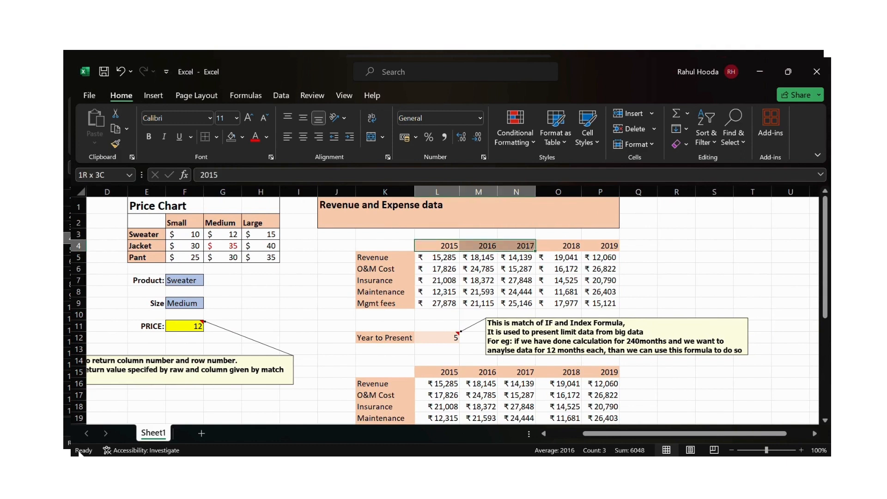
key(shift+Down)
key(shift+Down)
key(shift+Down)
key(shift+Down)
key(shift+Down)
key(Down)
key(Down)
key(Down)
key(Down)
key(Down)
key(Down)
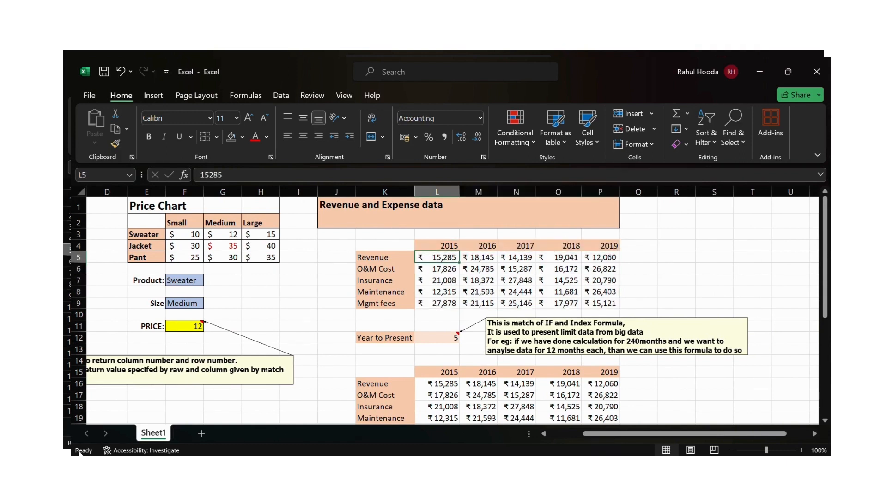
key(Down)
key(Down)
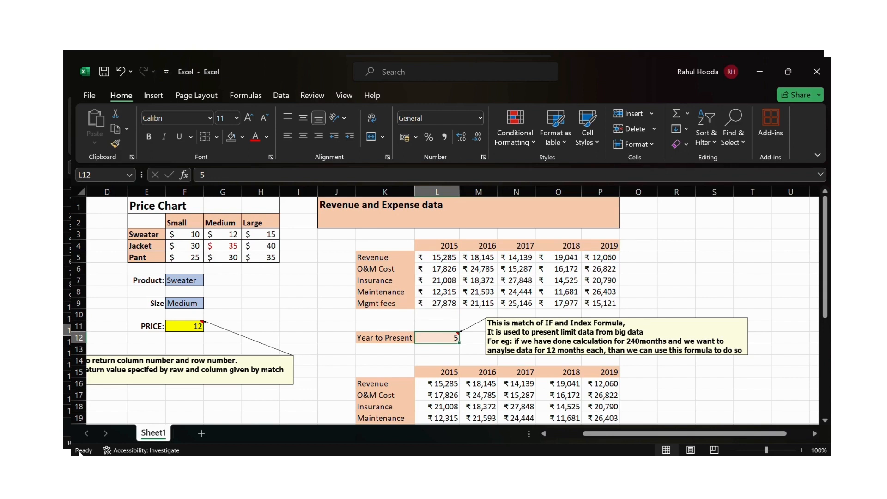
key(Down)
key(Down)
key(Down)
key(Down)
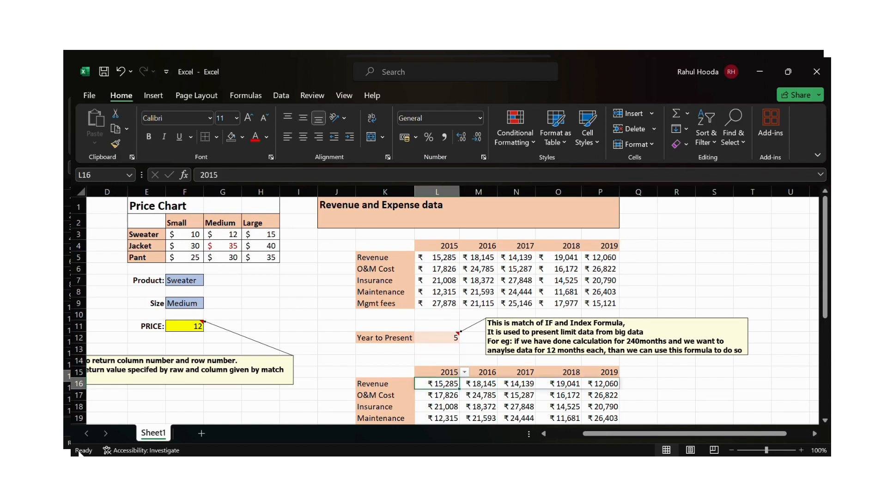
key(Down)
key(Down)
key(Down)
key(Down)
key(Down)
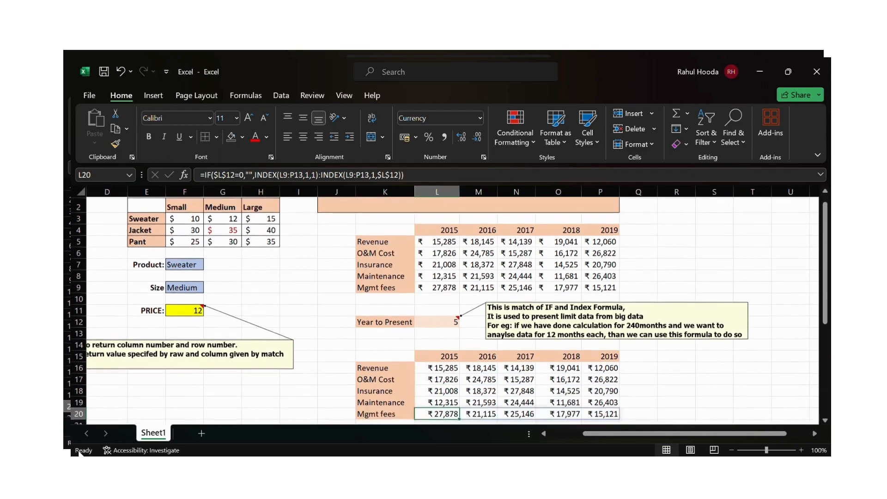
- Clear the formulas from the 2015 column of the lower table, cells L16:L20
key(Up)
key(Up)
key(Up)
key(Up)
key(Up)
key(shift+Down)
key(shift+Down)
key(shift+Down)
key(shift+Down)
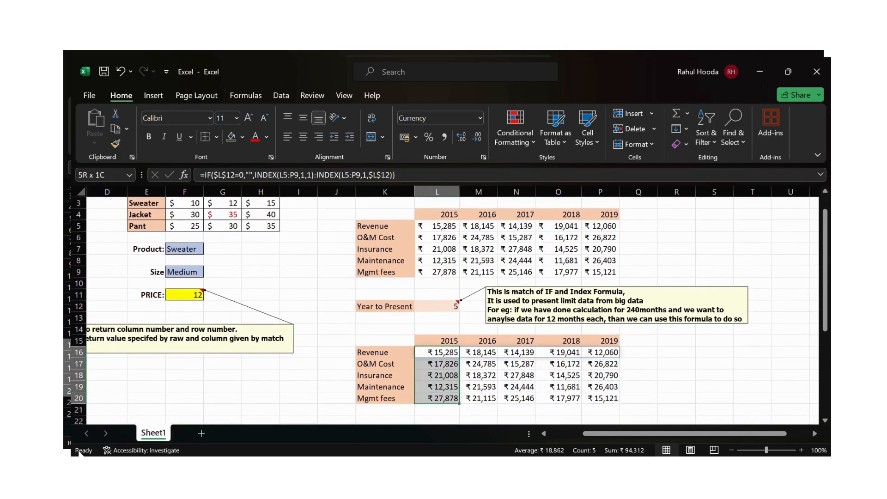
key(Delete)
key(Up)
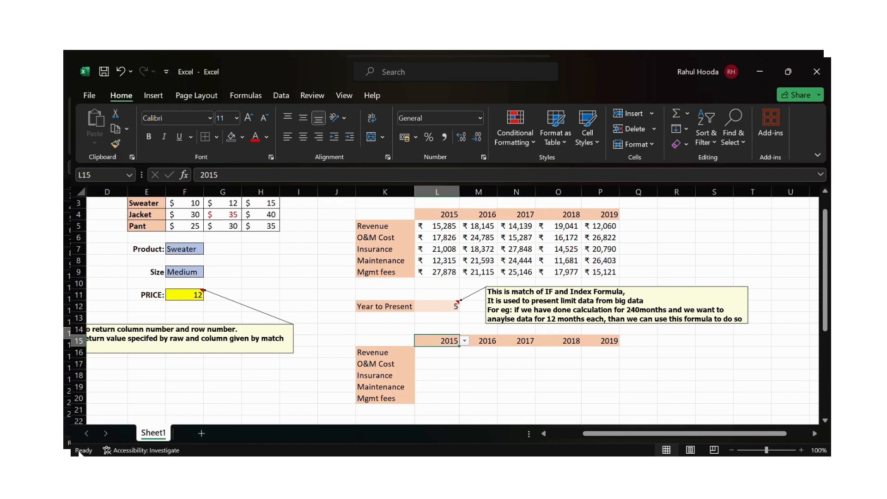
key(Return)
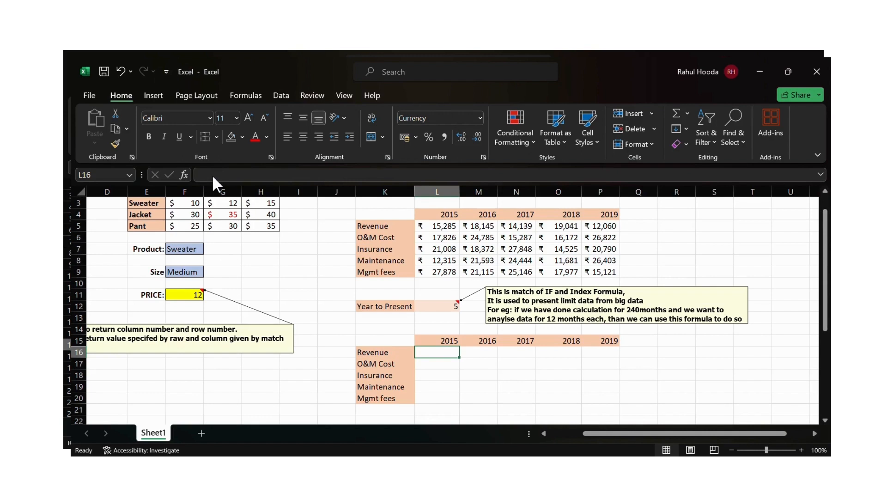
- Set the Year to Present value in L12 to 1
key(Up)
key(Up)
key(Up)
key(Up)
text(1)
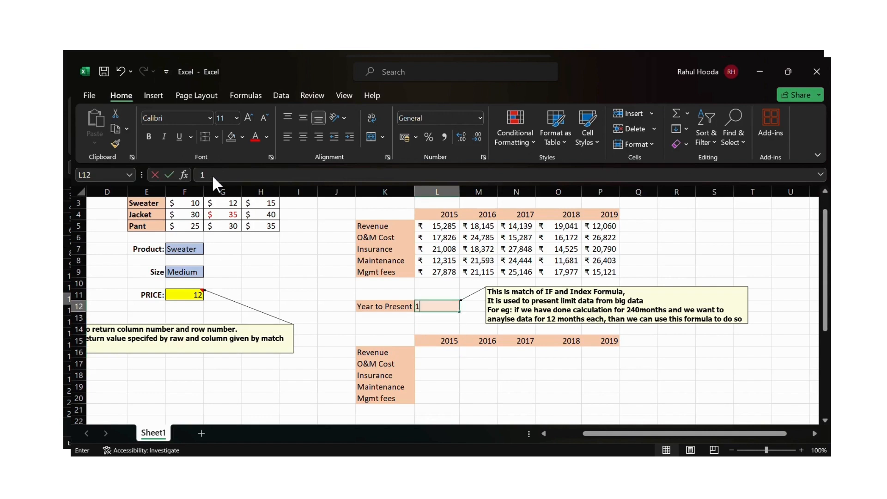
key(Return)
key(Down)
key(Down)
key(Down)
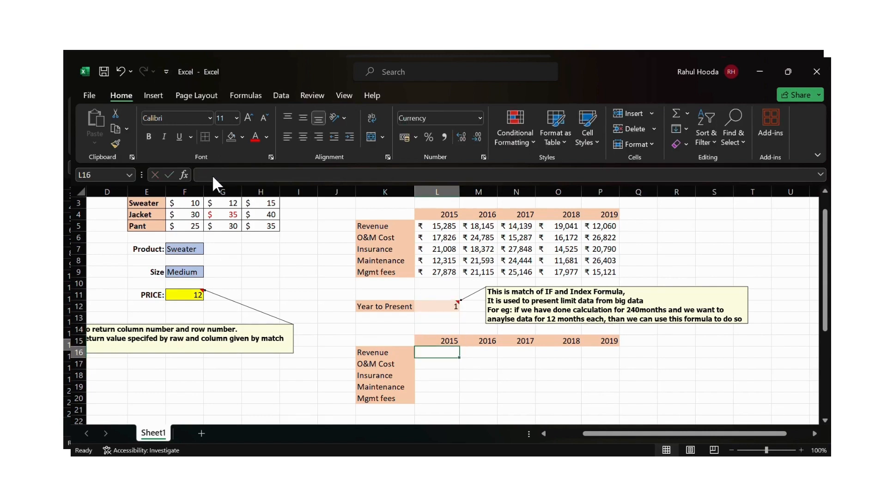
- In L16, start a formula =IF(L12=0,"",INDEX(L5:P9,1,1 referencing the upper data table
text(=)
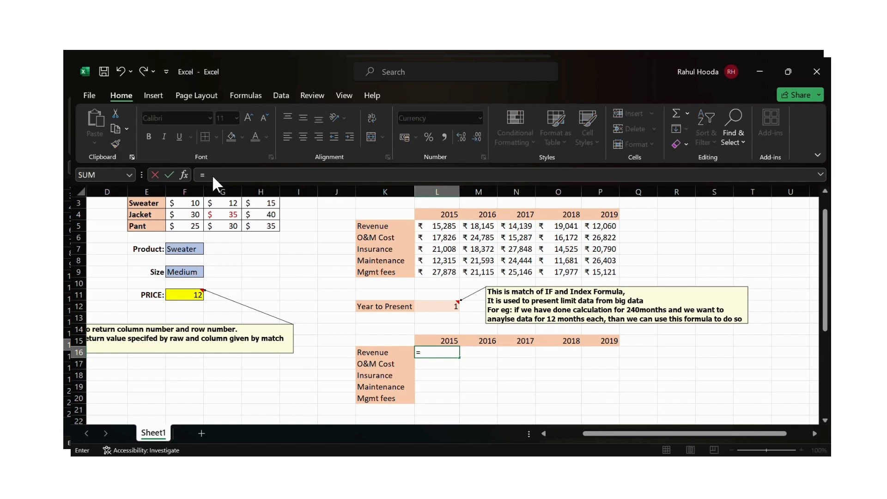
text(if)
key(Tab)
click(439, 311)
text(=0)
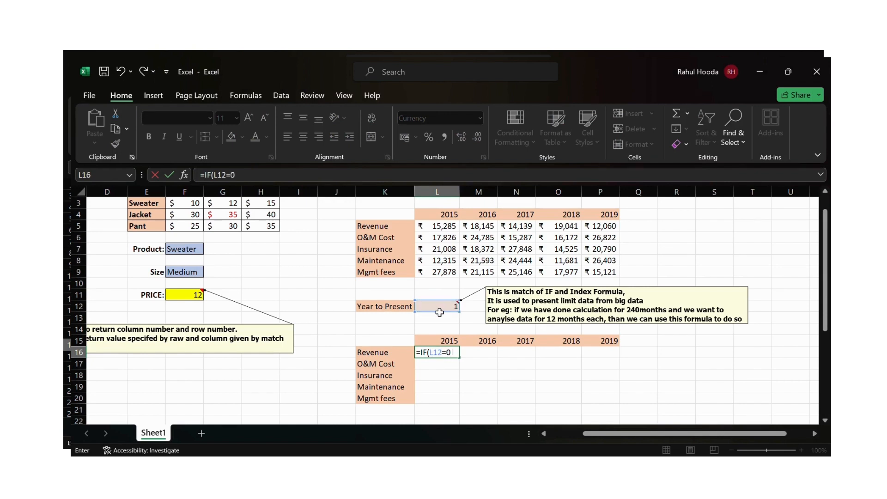
text(,"",index()
drag(439, 232, 598, 277)
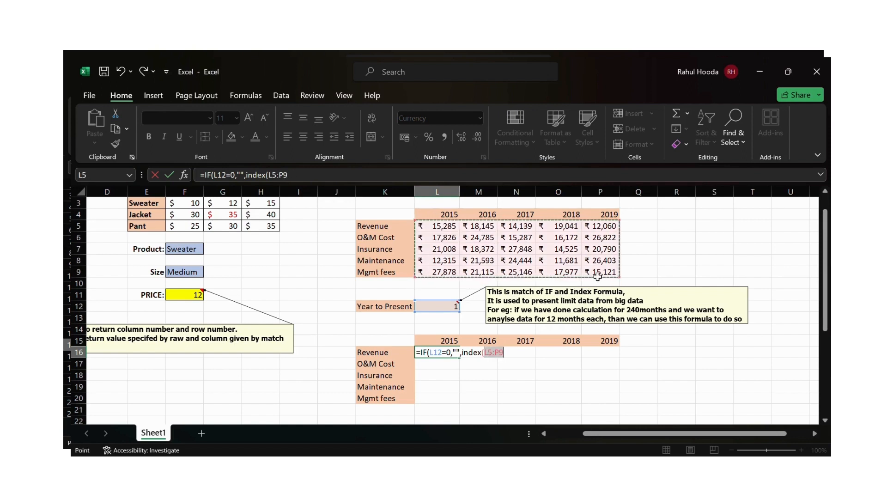
text(,1,1)
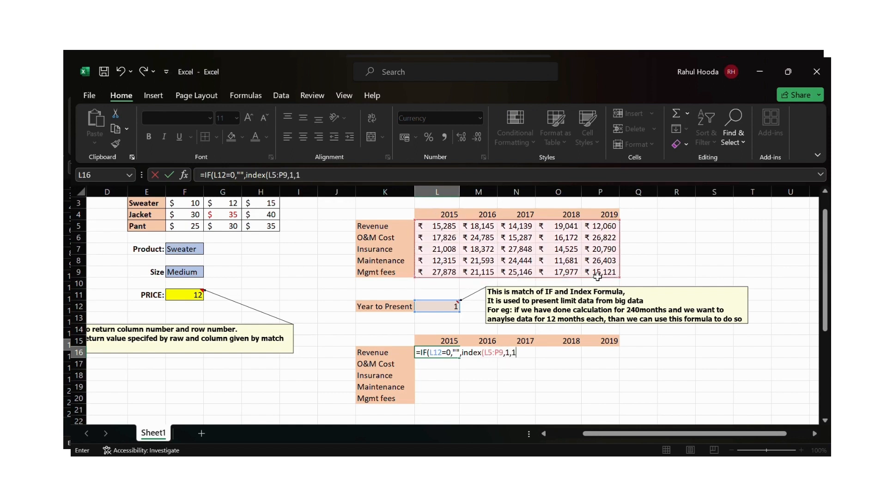
text():index()
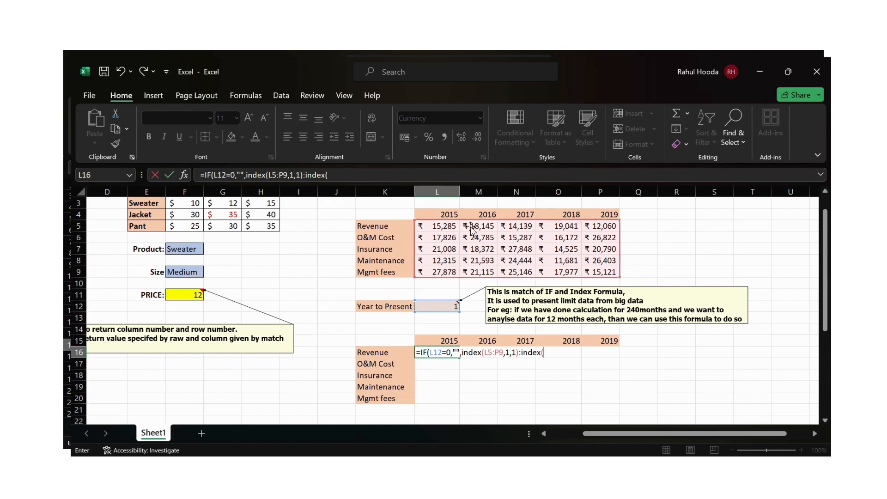
- Finish the L16 formula with :INDEX(L5:P9,1,L12)) to return a range up to the chosen year
drag(432, 225, 593, 274)
text(,1,)
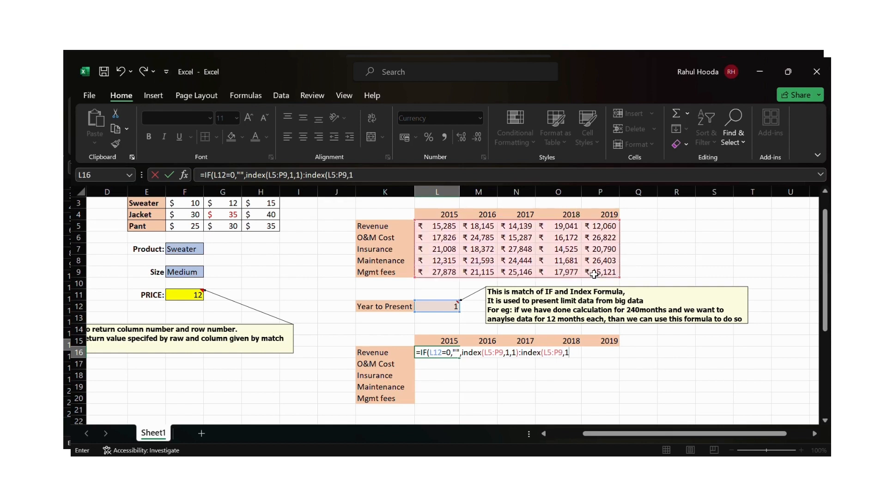
click(450, 312)
text())
key(ctrl+Return)
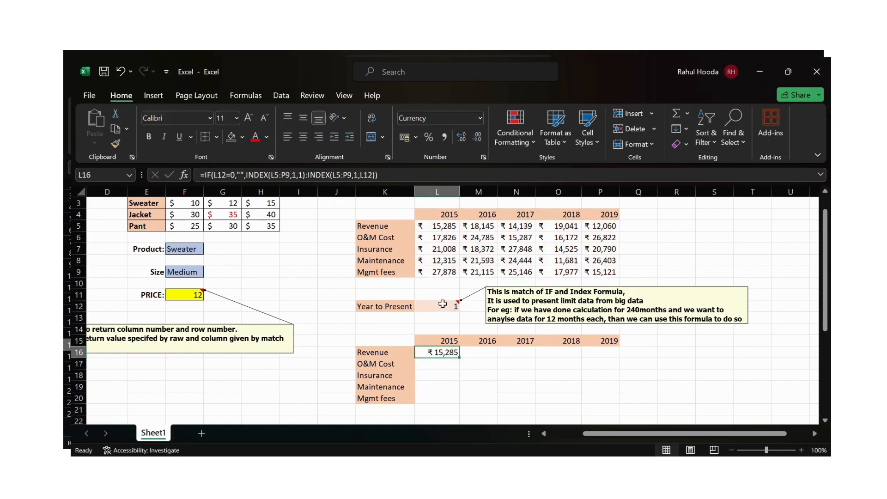
- Make both L12 references in the L16 formula absolute as $L$12
click(363, 176)
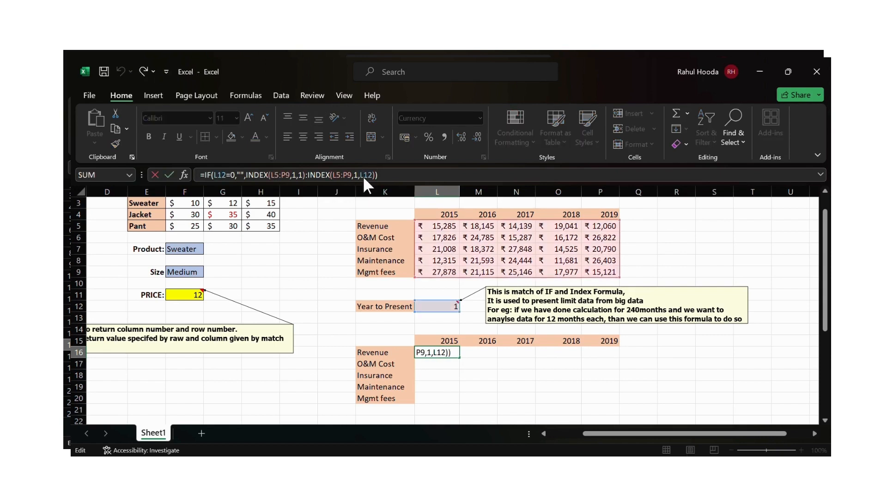
key(F4)
click(218, 176)
key(F4)
key(ctrl+Return)
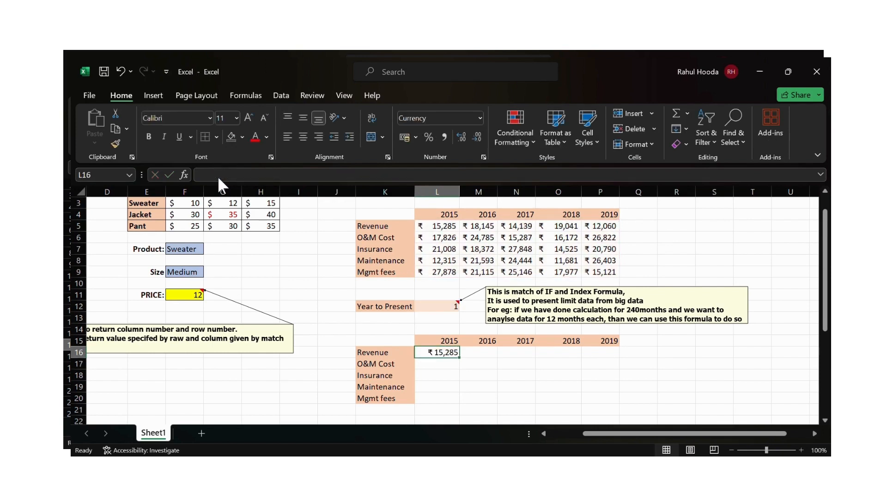
- Copy the L16 formula down into L17:L20 for the other expense rows
key(ctrl+c)
key(Down)
key(shift+Down)
key(shift+Down)
key(shift+Down)
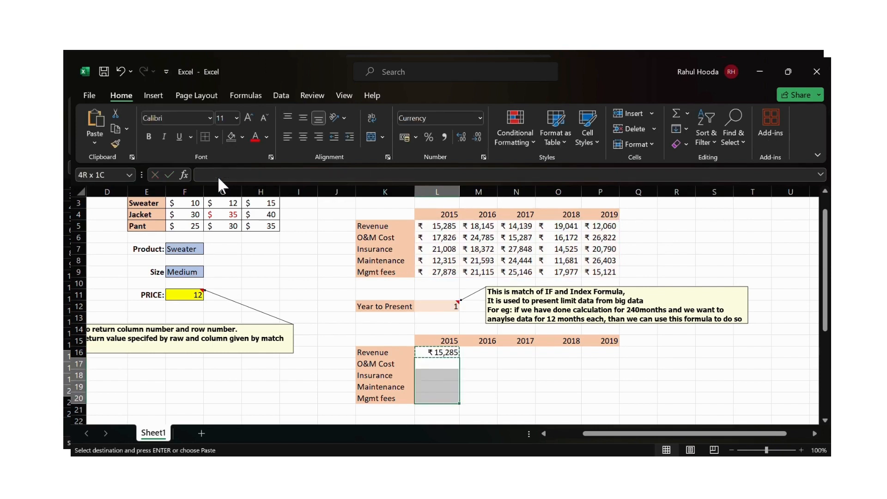
key(ctrl+v)
- Examine the IF condition and each INDEX part of the L16 formula in edit mode
key(Up)
key(Up)
key(Up)
key(Up)
key(Up)
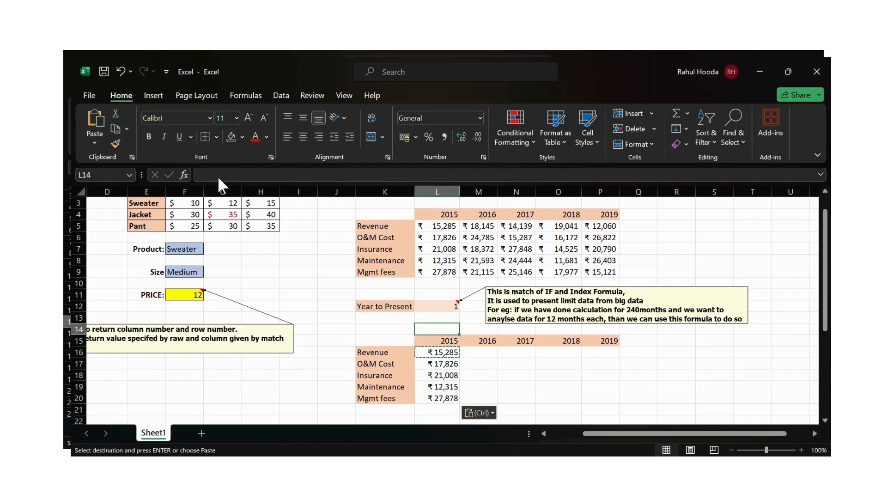
key(Down)
key(Down)
key(Down)
key(Down)
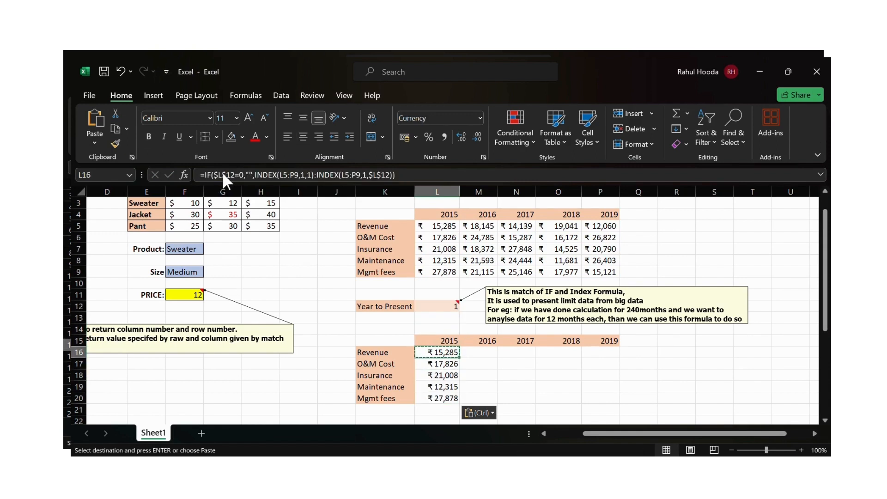
key(F2)
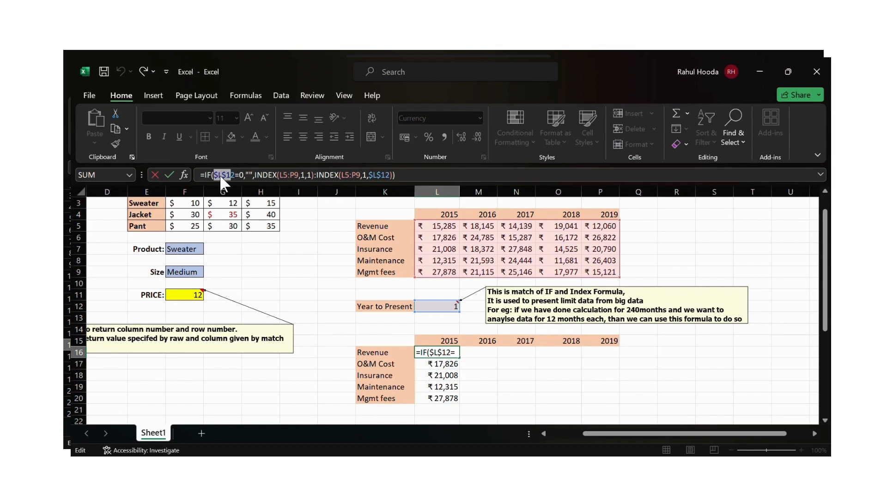
key(shift+Right)
key(shift+Right)
key(shift+Right)
key(shift+Right)
key(shift+Right)
key(Right)
key(shift+Right)
key(shift+Right)
key(shift+Right)
key(shift+Right)
key(shift+Right)
key(shift+Right)
key(shift+Right)
key(shift+Right)
key(shift+Right)
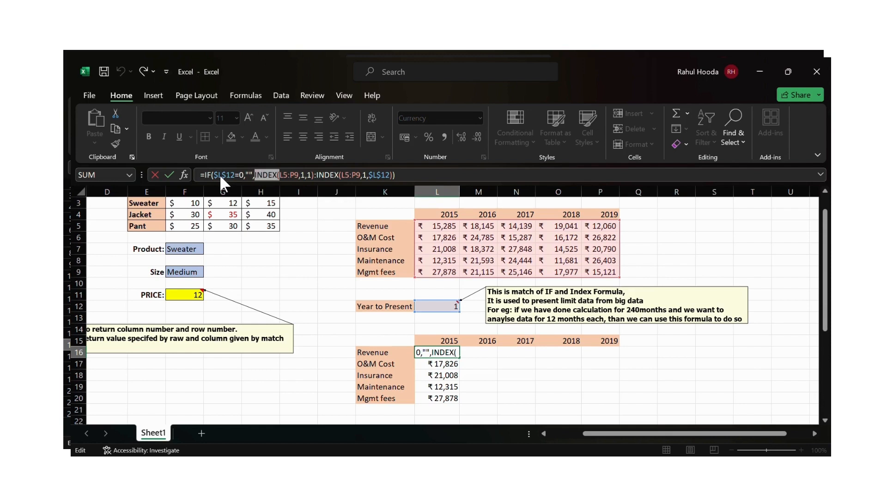
key(shift+Right)
key(shift+Right)
key(shift+Right)
key(shift+Right)
key(shift+Right)
key(shift+Right)
key(shift+Right)
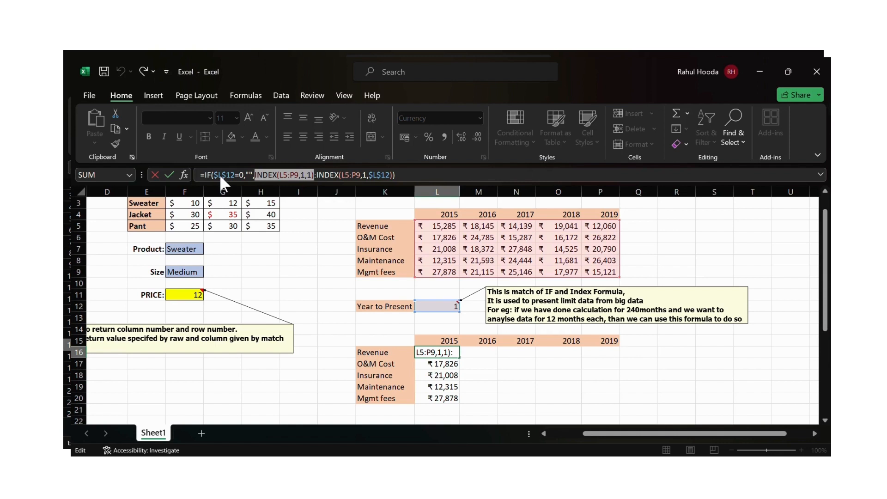
key(Left)
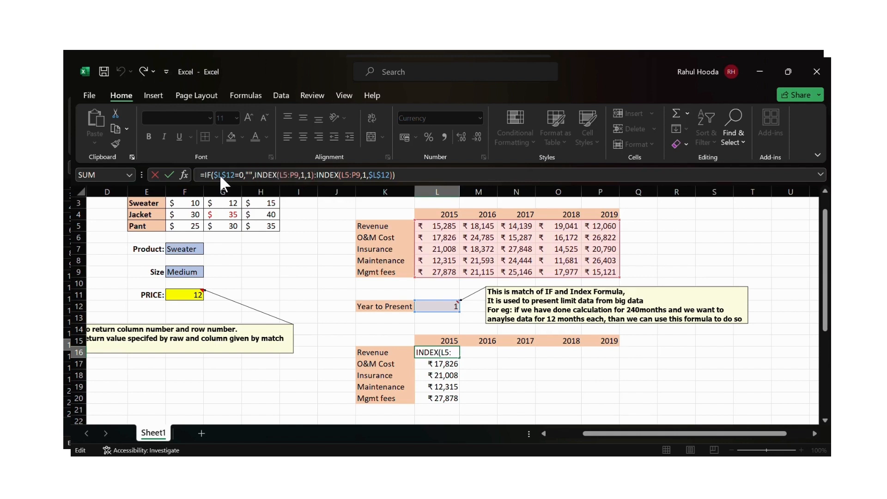
key(shift+Right)
key(shift+Right)
key(shift+Right)
key(shift+Right)
key(shift+Right)
key(shift+Right)
key(shift+Right)
key(shift+Right)
key(shift+Right)
key(shift+Right)
key(shift+Right)
key(shift+Right)
key(shift+Right)
key(shift+Right)
key(shift+Right)
key(shift+Right)
key(shift+Right)
key(shift+Right)
key(shift+Right)
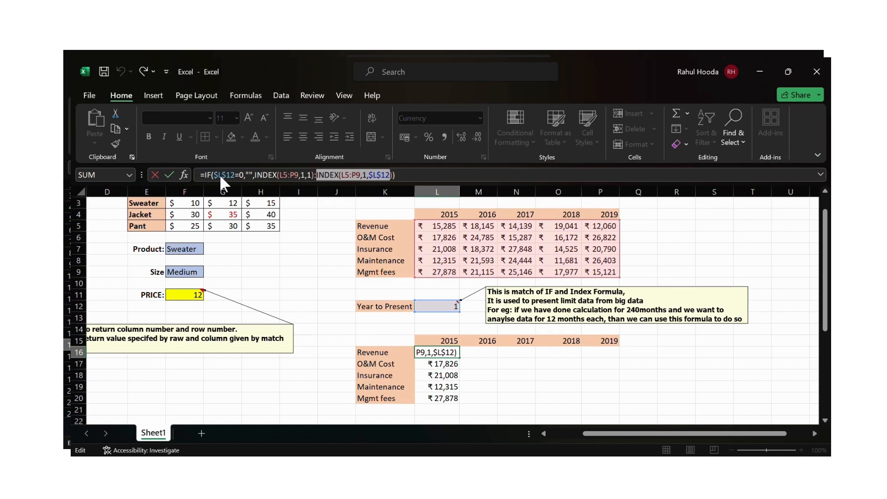
key(Return)
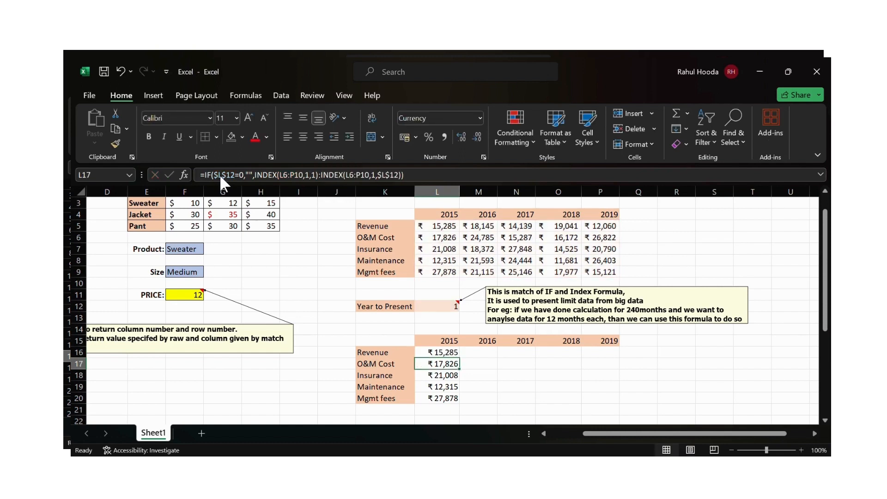
key(Up)
key(Up)
key(Up)
key(Up)
key(Up)
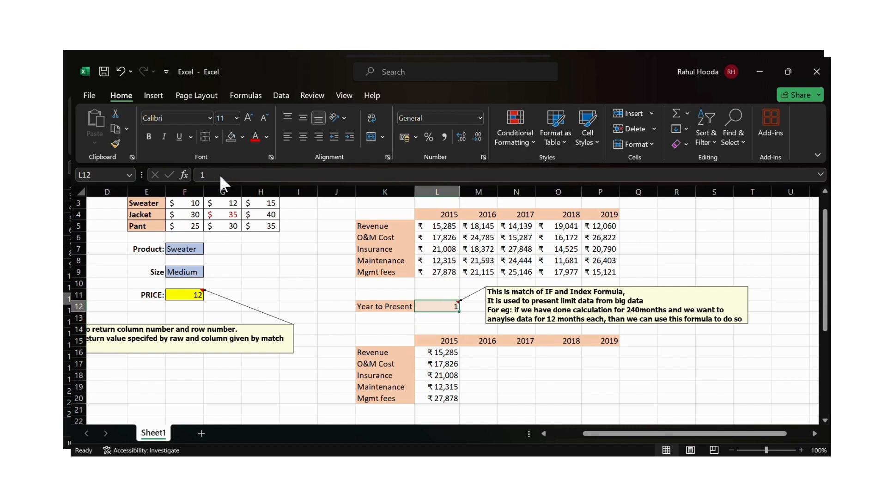
- Set the Year to Present value in L12 to 2
text(2)
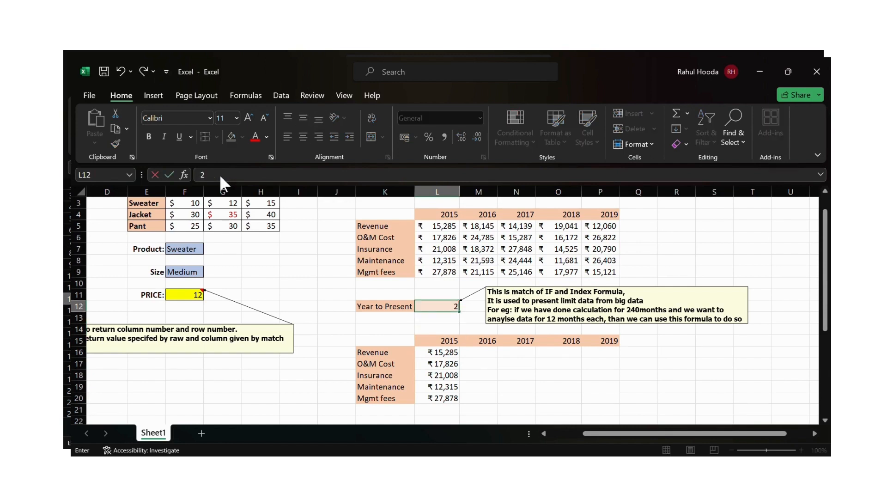
key(Return)
key(Up)
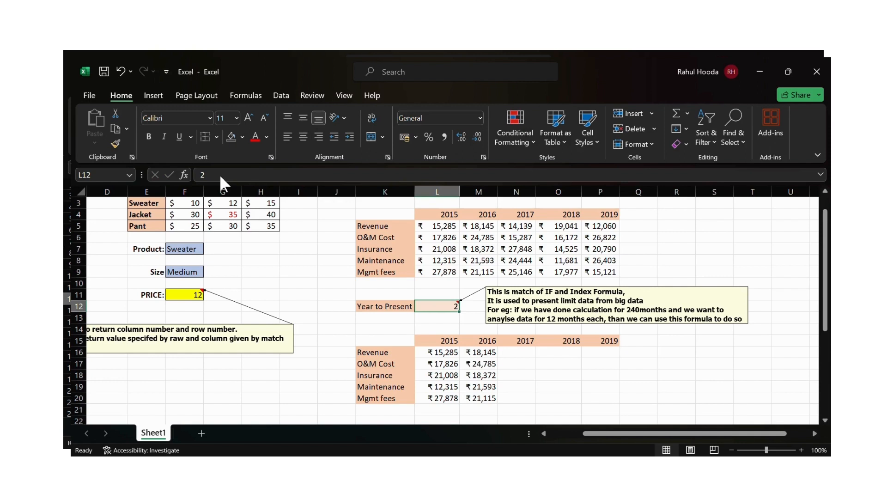
- Set the Year to Present value in L12 to 3
text(3)
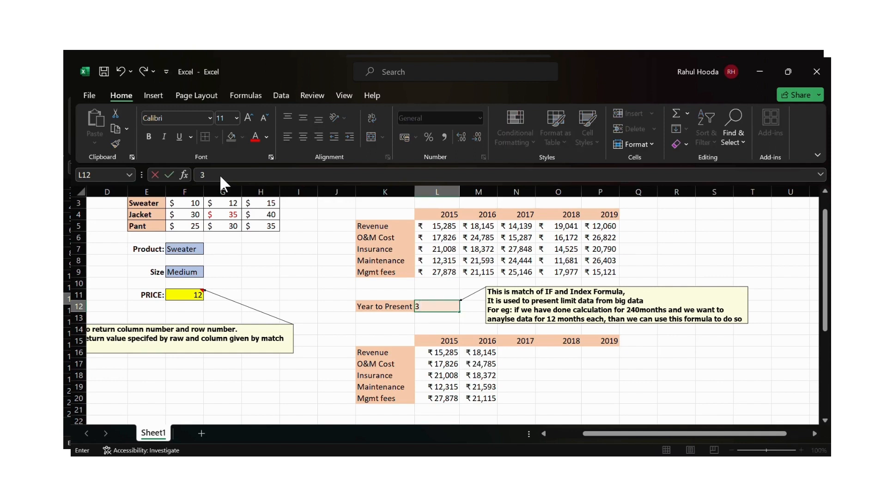
key(Return)
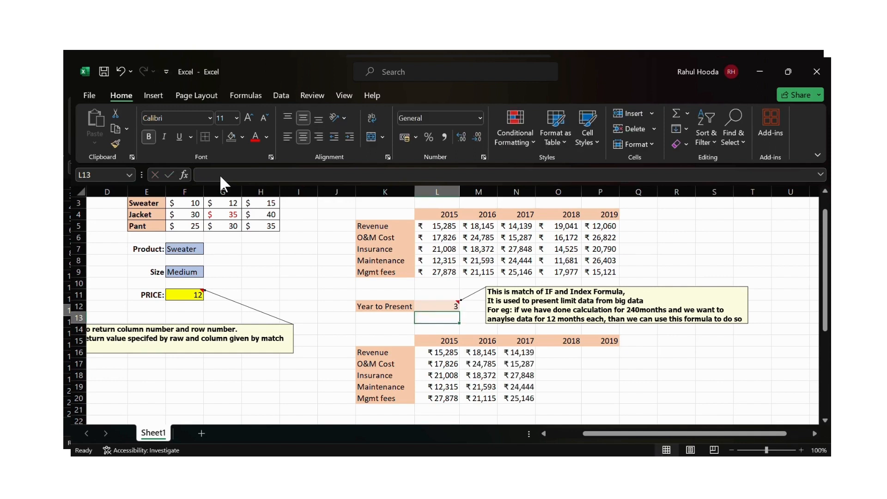
key(Up)
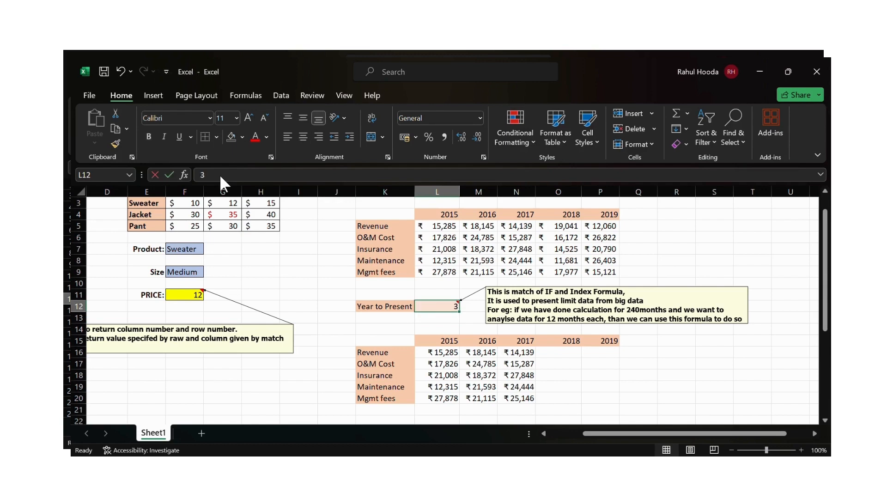
- Set the Year to Present value in L12 to 5
text(4)
key(BackSpace)
text(5)
key(Return)
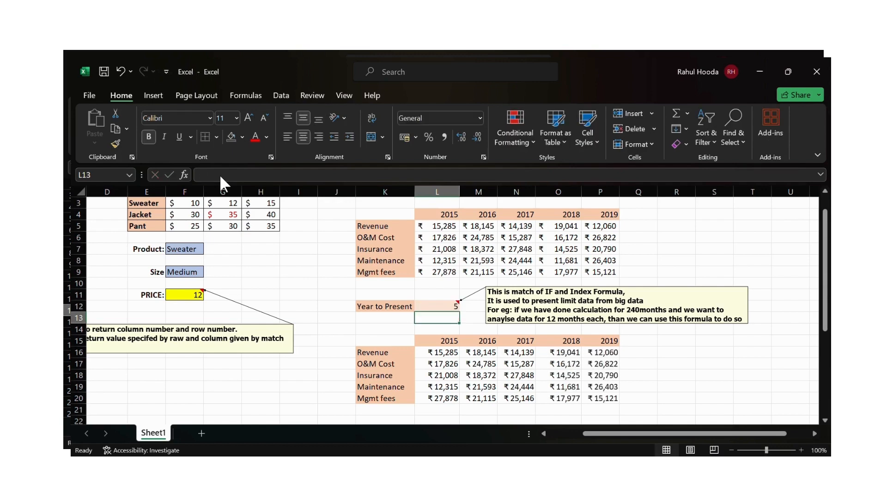